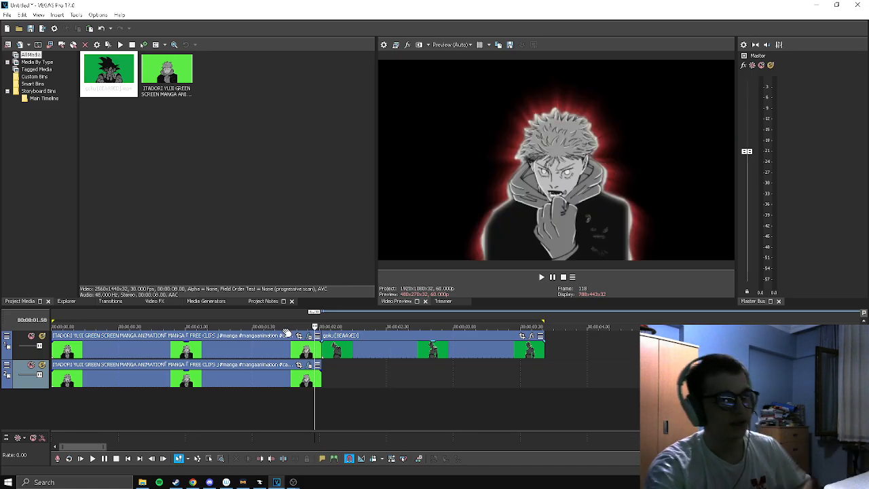
Review the finished Itadori clip and the unedited goku clip at several points on the timeline
{"action": "left_click", "coordinate": [243, 327]}
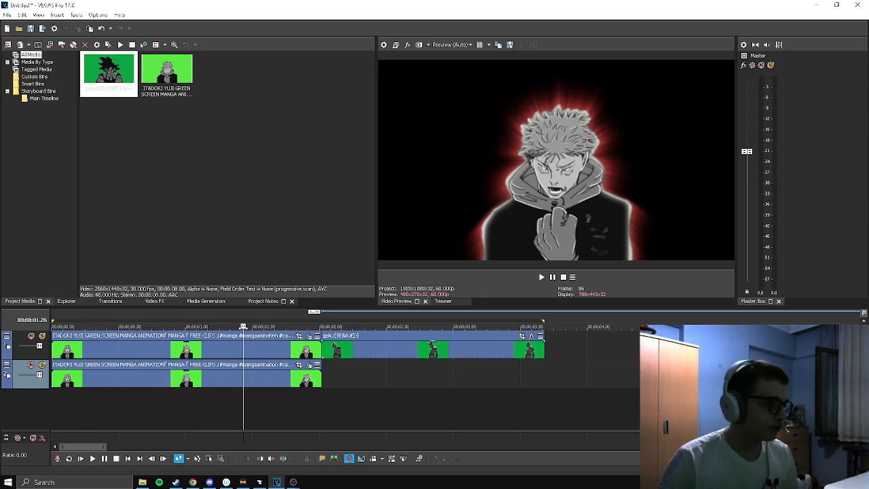
{"action": "left_click", "coordinate": [328, 328]}
{"action": "left_click", "coordinate": [341, 334]}
{"action": "left_click", "coordinate": [355, 334]}
{"action": "left_click", "coordinate": [368, 334]}
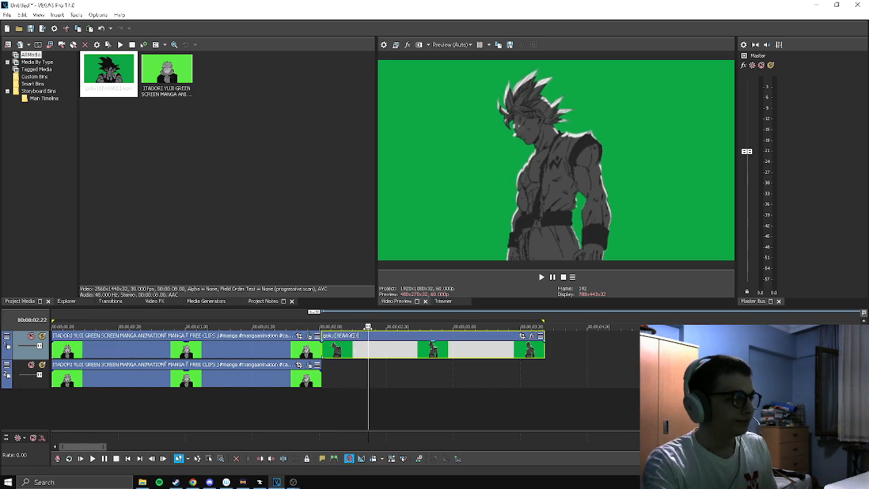
{"action": "left_click", "coordinate": [372, 333]}
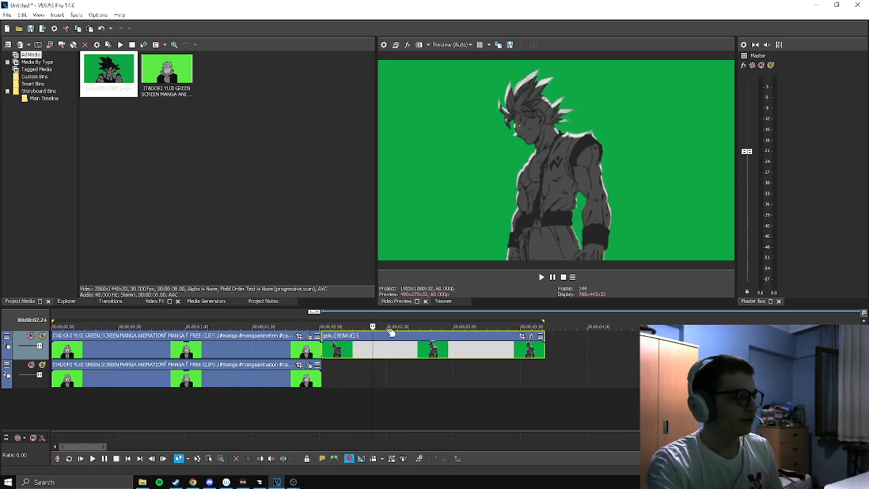
{"action": "left_click", "coordinate": [400, 328]}
Apply the Chroma Keyer effect with its default preset to the goku clip on the upper track
{"action": "left_click", "coordinate": [159, 302]}
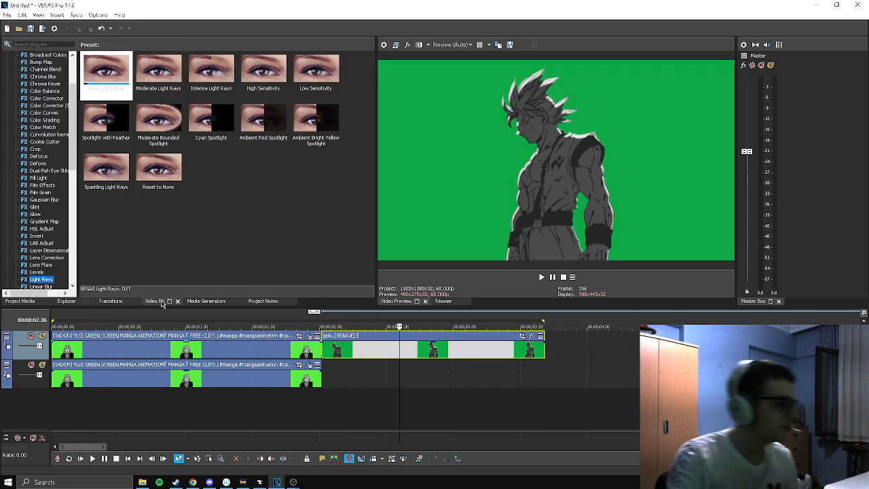
{"action": "scroll", "coordinate": [41, 224], "scroll_direction": "up", "scroll_amount": 3}
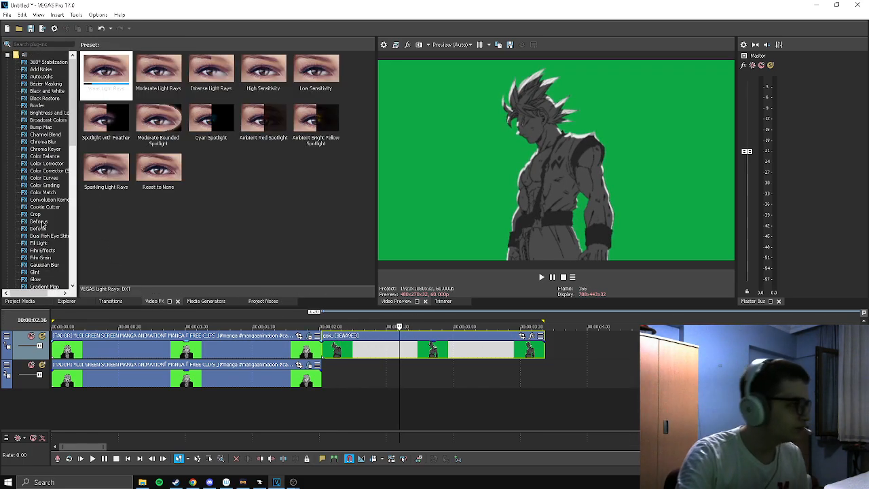
{"action": "left_click", "coordinate": [45, 148]}
{"action": "left_click_drag", "start_coordinate": [362, 357], "coordinate": [363, 355]}
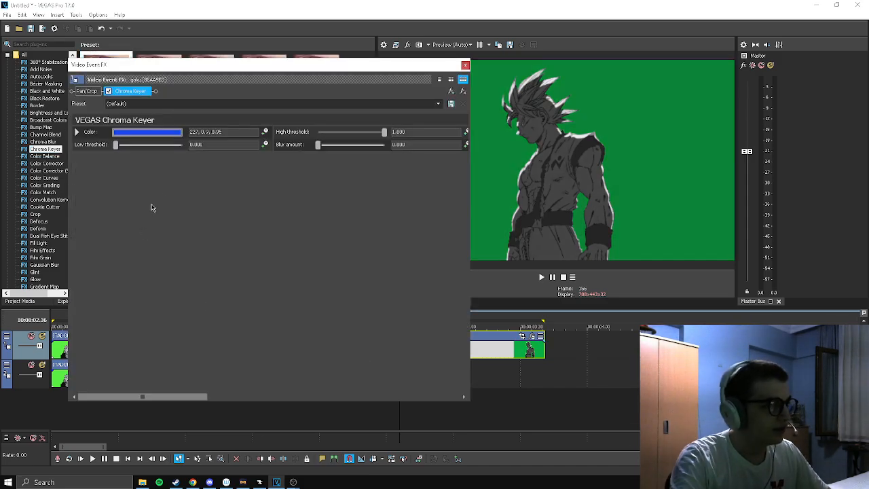
Set the Chroma Keyer color to the green background sampled from the goku clip's preview
{"action": "left_click", "coordinate": [146, 132]}
{"action": "left_click_drag", "start_coordinate": [152, 159], "coordinate": [50, 150]}
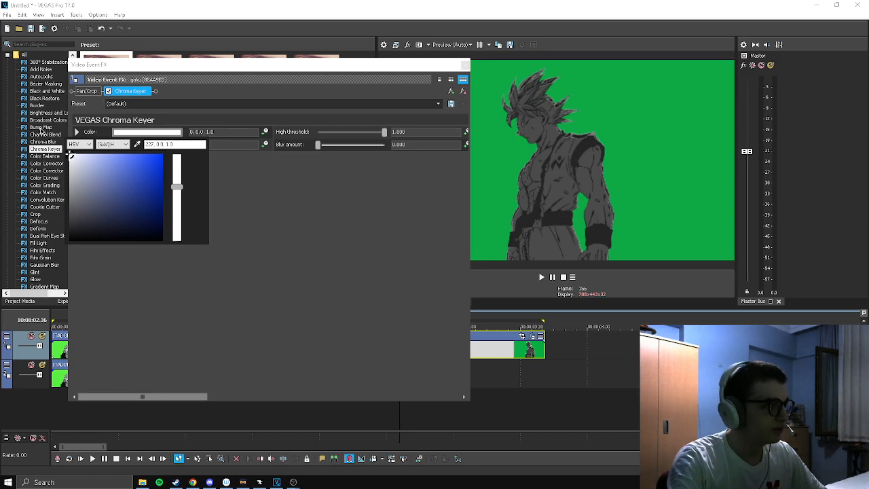
{"action": "left_click", "coordinate": [137, 144]}
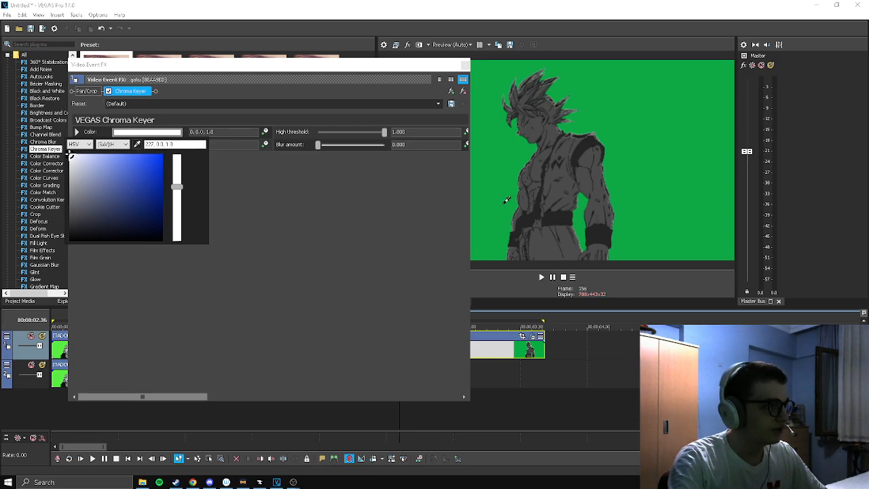
{"action": "left_click", "coordinate": [509, 161]}
{"action": "left_click", "coordinate": [409, 225]}
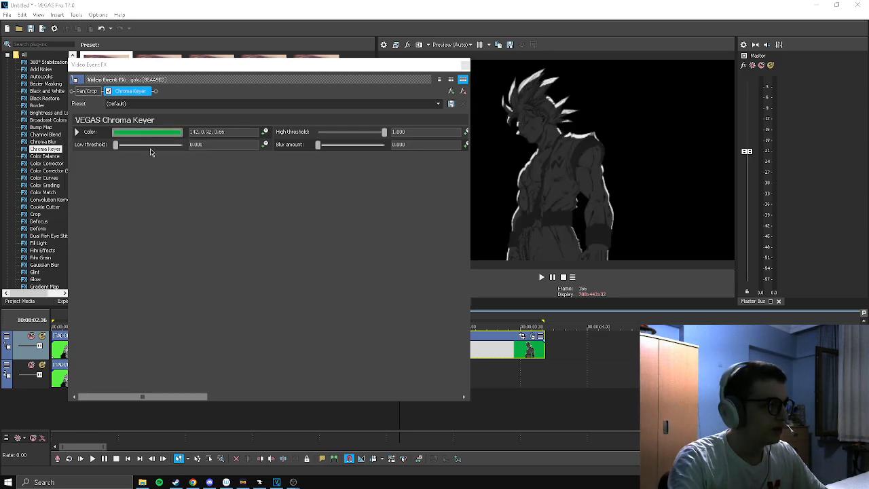
Refine the goku key with low threshold about 0.259, high threshold about 0.374 and blur amount about 0.014
{"action": "left_click", "coordinate": [498, 332]}
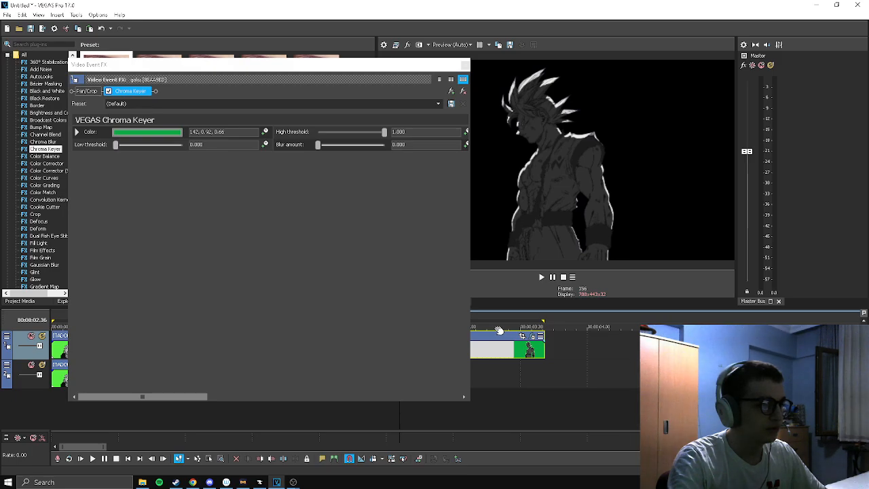
{"action": "left_click_drag", "start_coordinate": [116, 144], "coordinate": [134, 148]}
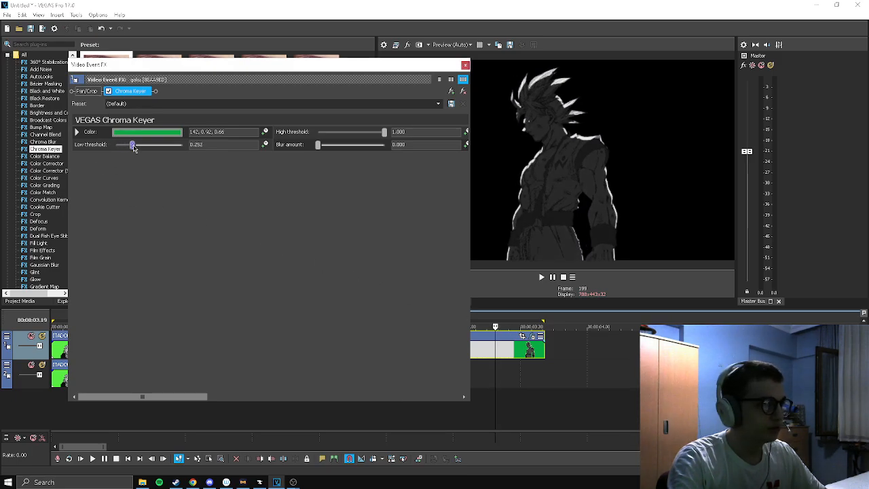
{"action": "left_click_drag", "start_coordinate": [386, 138], "coordinate": [343, 138]}
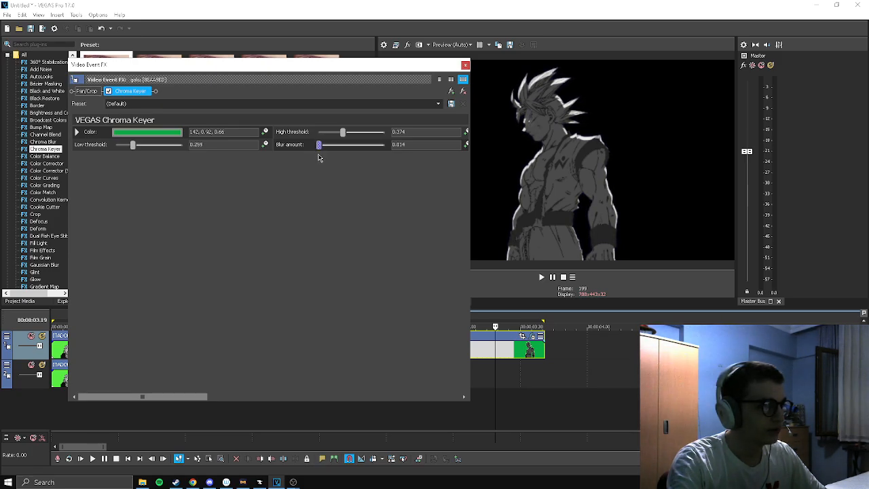
{"action": "left_click", "coordinate": [466, 65]}
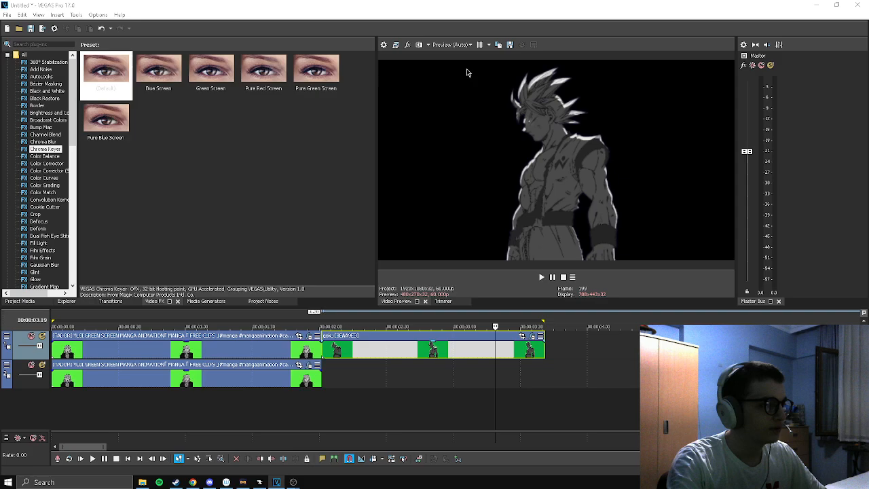
Play back the keyed goku clip to check how cleanly the green background is removed
{"action": "left_click", "coordinate": [323, 327]}
{"action": "key", "text": "space"}
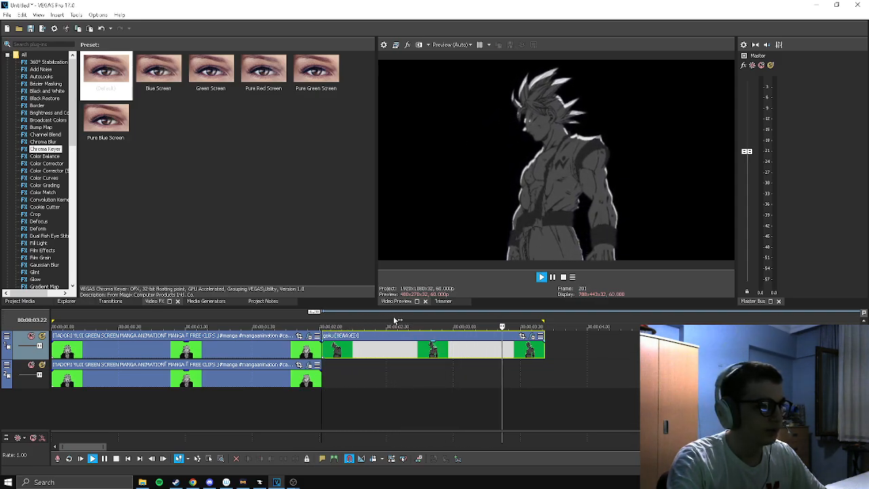
{"action": "key", "text": "space"}
{"action": "mouse_move", "coordinate": [344, 327]}
{"action": "left_mouse_down"}
{"action": "mouse_move", "coordinate": [323, 328]}
{"action": "mouse_move", "coordinate": [349, 327]}
{"action": "left_mouse_up"}
{"action": "left_click", "coordinate": [541, 277]}
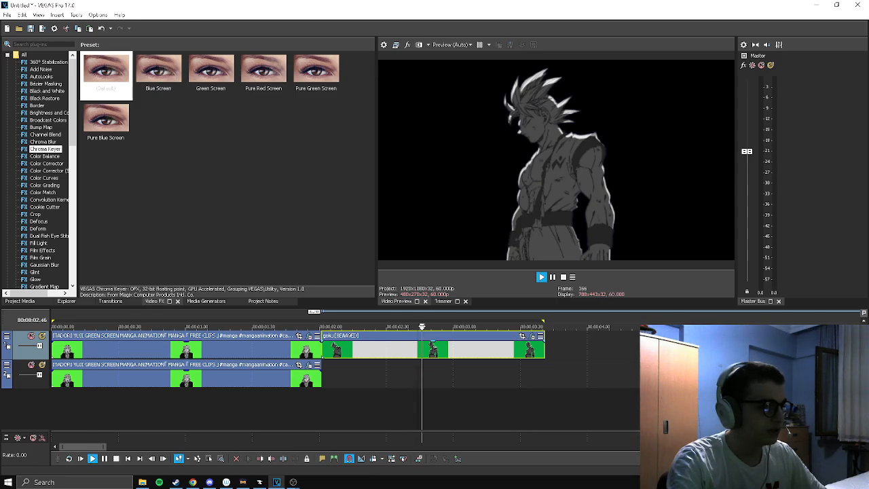
{"action": "key", "text": "space"}
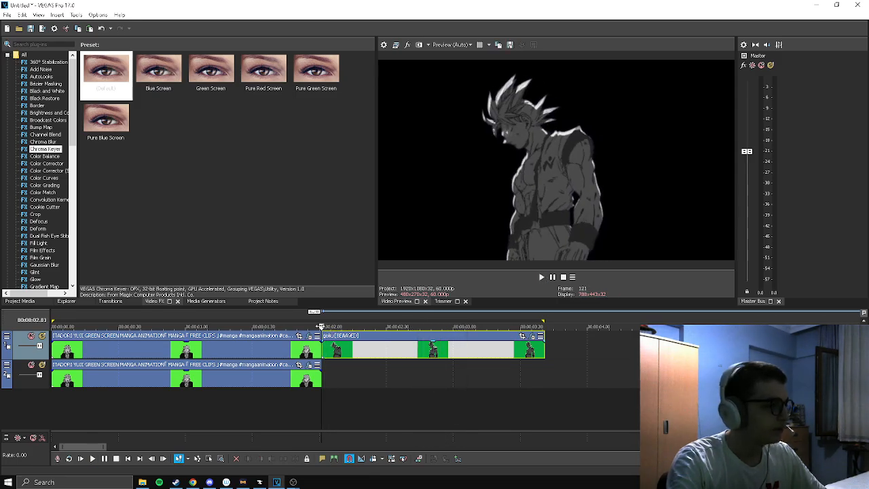
Duplicate the keyed goku clip onto the second track directly beneath the original
{"action": "left_click", "coordinate": [332, 357]}
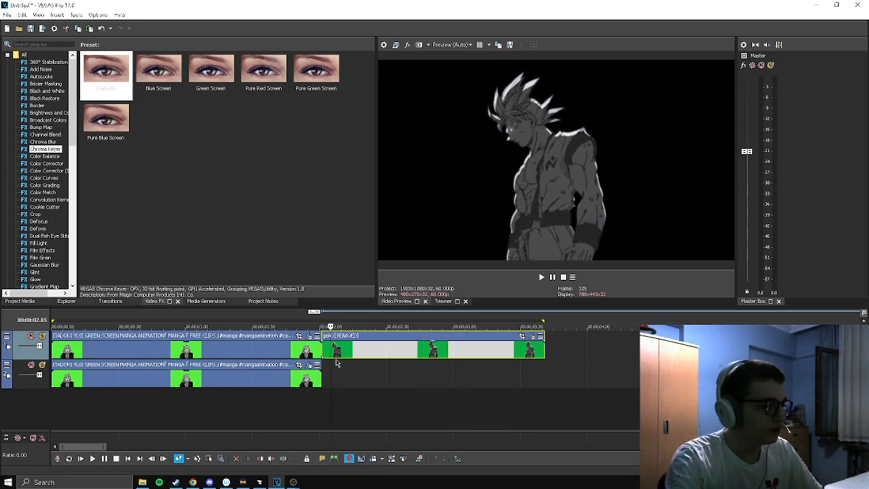
{"action": "left_click_drag", "start_coordinate": [367, 354], "coordinate": [360, 378]}
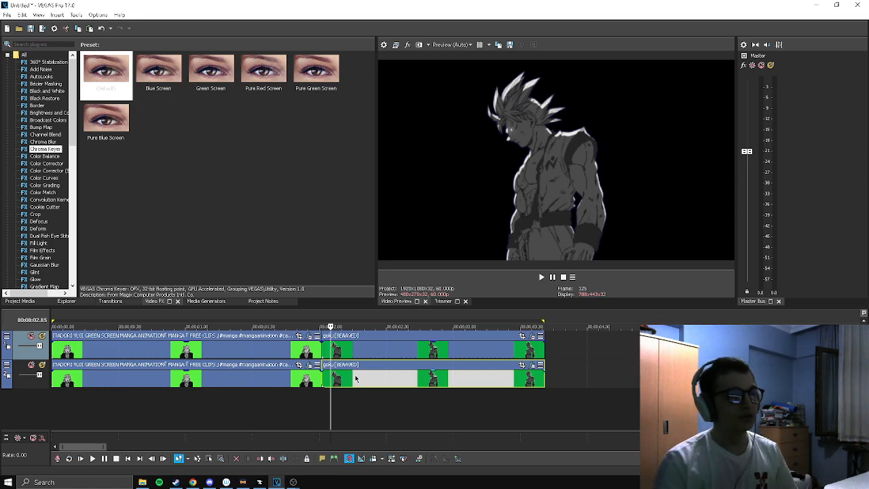
Apply the default Levels effect to the lower goku clip with Output start at maximum, checking the result with the upper track muted
{"action": "scroll", "coordinate": [54, 218], "scroll_direction": "down", "scroll_amount": 1}
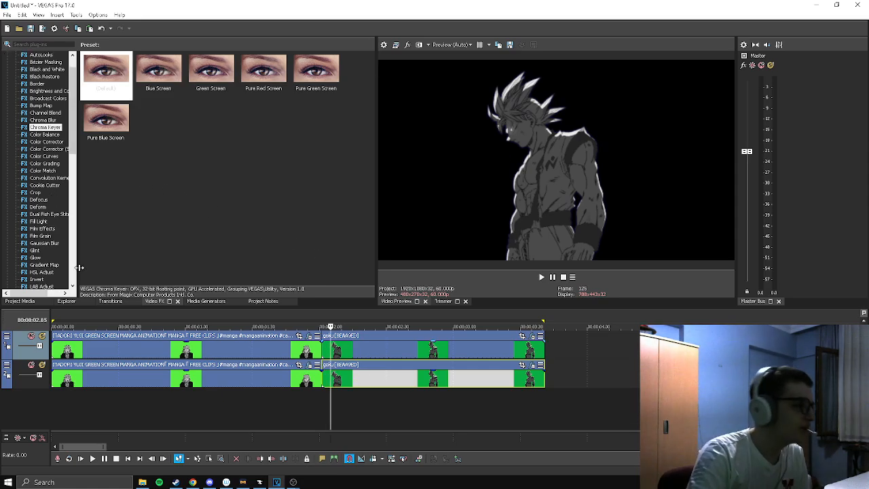
{"action": "scroll", "coordinate": [61, 262], "scroll_direction": "down", "scroll_amount": 2}
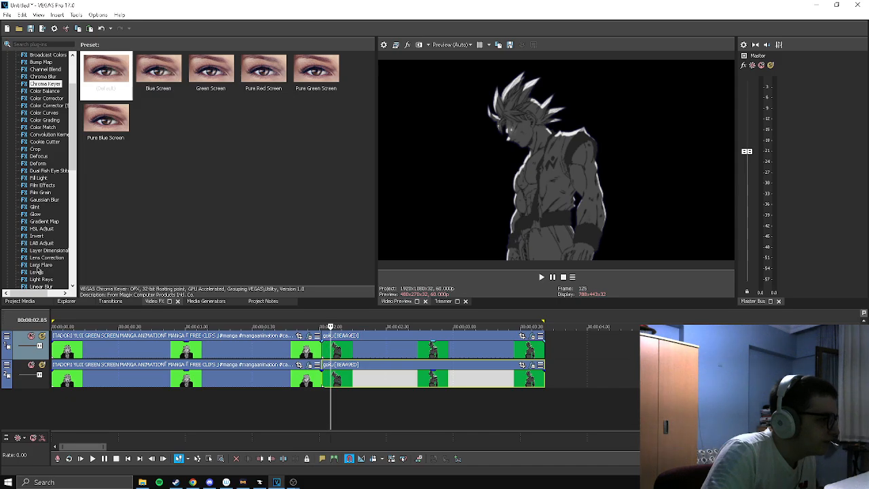
{"action": "left_click", "coordinate": [37, 271]}
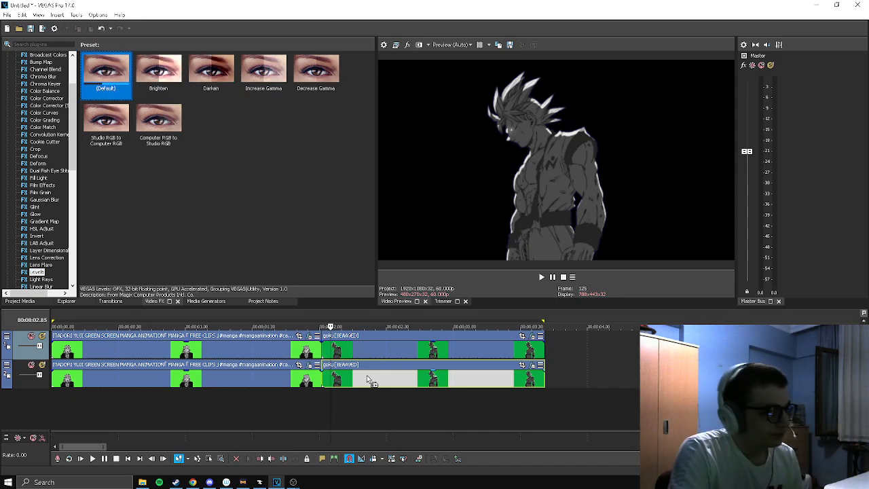
{"action": "left_click_drag", "start_coordinate": [367, 379], "coordinate": [375, 380]}
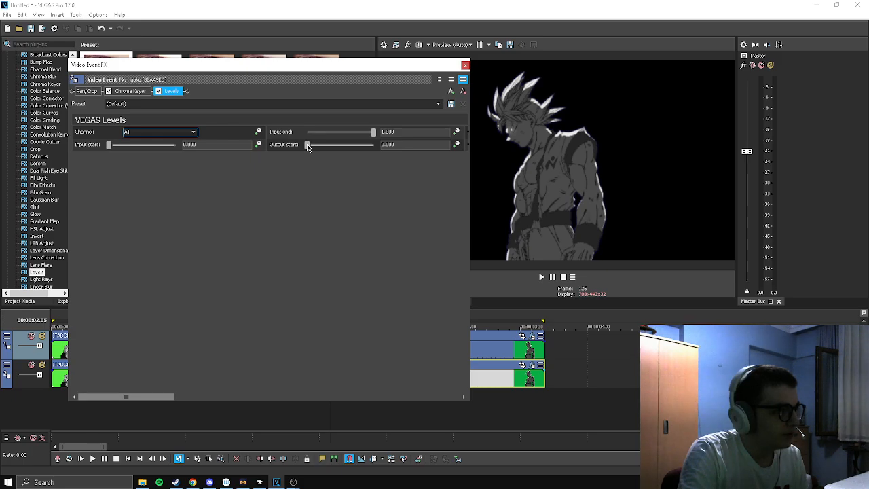
{"action": "left_click_drag", "start_coordinate": [307, 145], "coordinate": [378, 145]}
{"action": "left_click", "coordinate": [465, 65]}
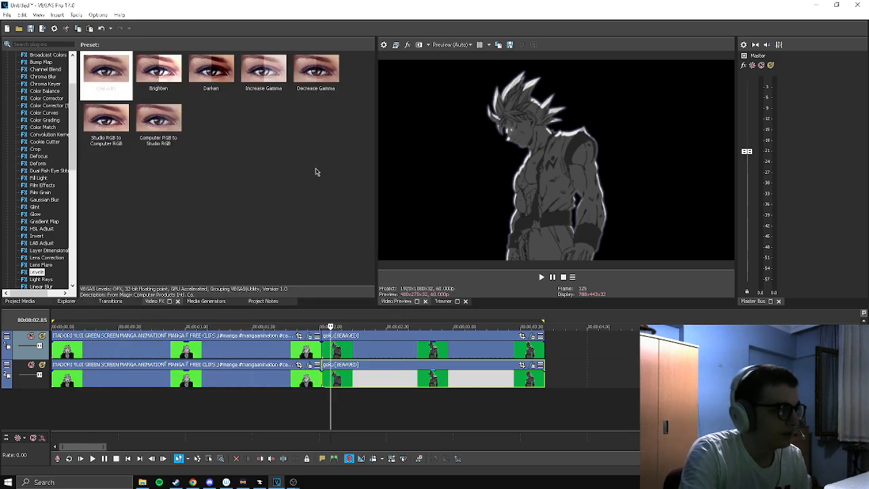
{"action": "left_click", "coordinate": [31, 336]}
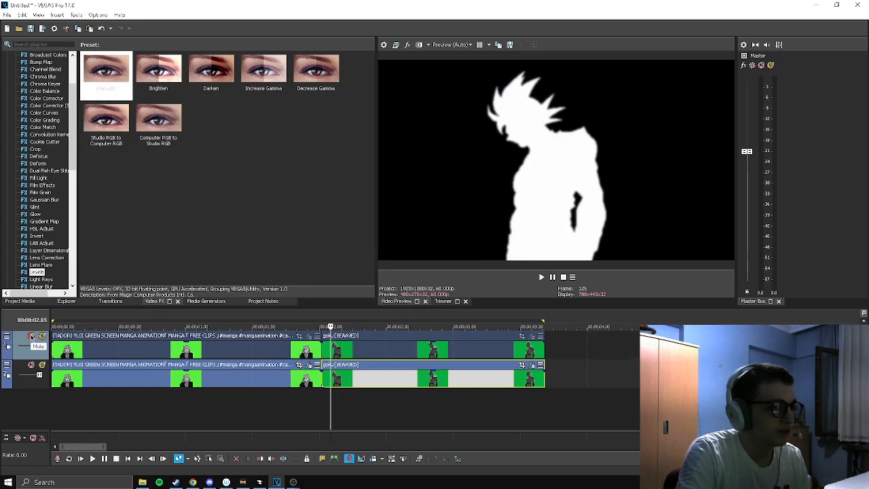
{"action": "left_click", "coordinate": [31, 336]}
Apply the Glint effect with the Sparkle preset to the lower goku clip
{"action": "scroll", "coordinate": [41, 271], "scroll_direction": "down", "scroll_amount": 1}
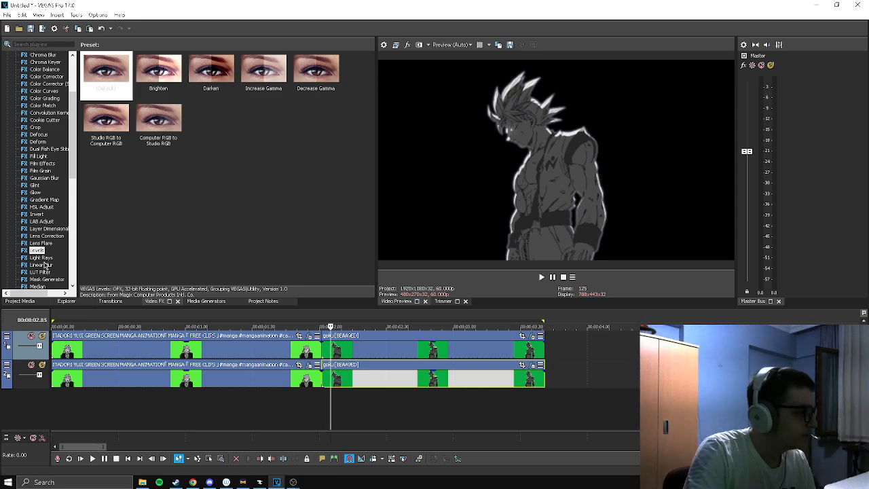
{"action": "left_click", "coordinate": [42, 258]}
{"action": "left_click", "coordinate": [105, 100]}
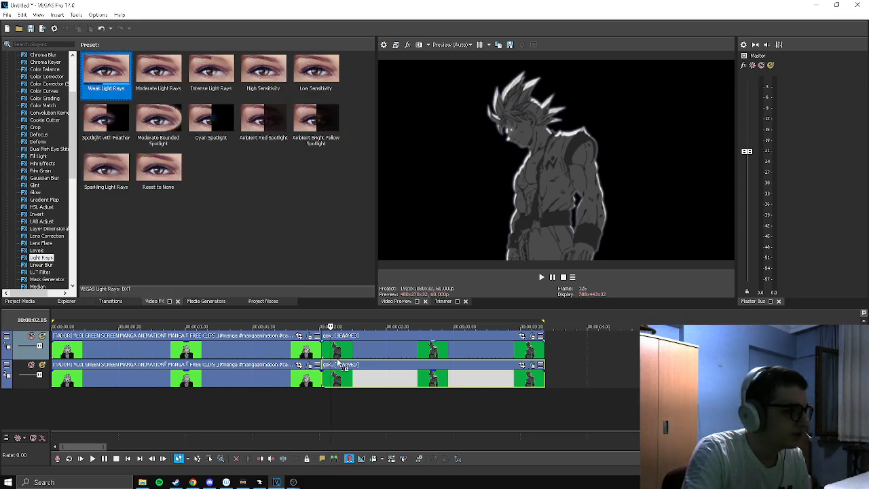
{"action": "left_click_drag", "start_coordinate": [39, 184], "coordinate": [383, 380]}
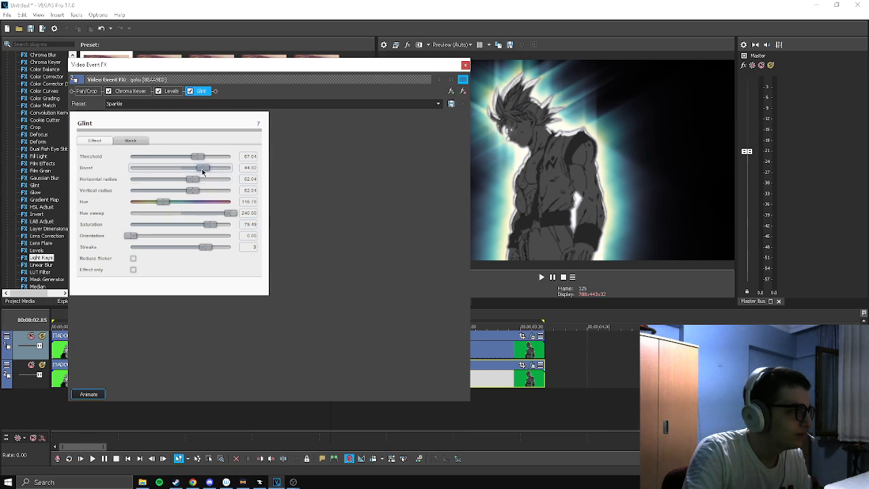
Reduce the Glint boost to about 26, horizontal and vertical radius to about 9, and saturation to zero
{"action": "left_click_drag", "start_coordinate": [201, 168], "coordinate": [193, 194]}
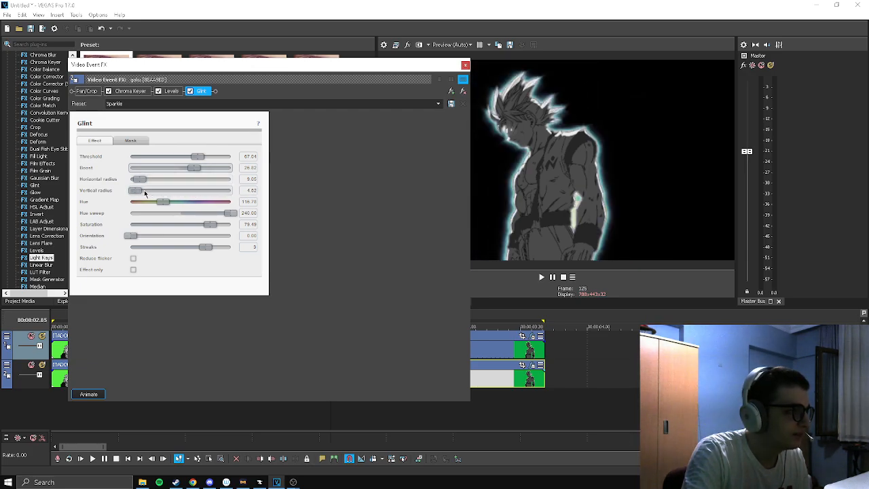
{"action": "left_click_drag", "start_coordinate": [141, 191], "coordinate": [144, 191]}
{"action": "left_click_drag", "start_coordinate": [211, 225], "coordinate": [129, 225]}
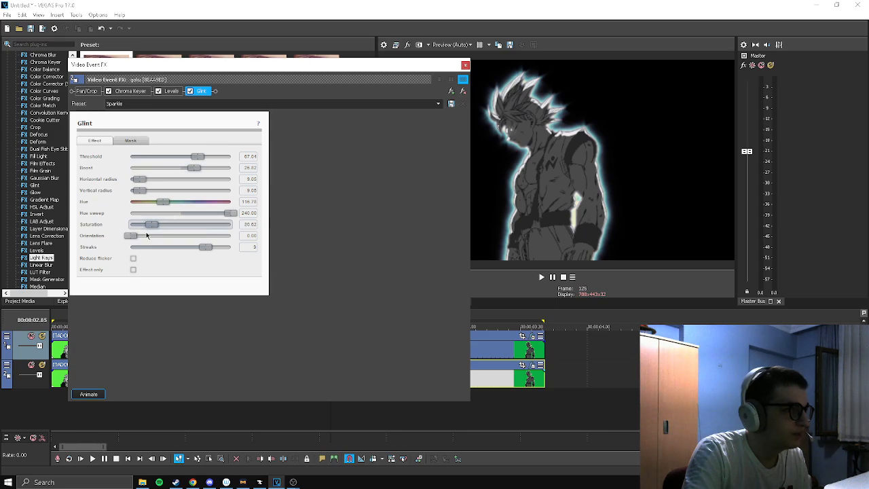
{"action": "left_click", "coordinate": [465, 66]}
Add the Wave effect with the Reset to None preset to the lower goku clip, using vertical and horizontal amplitudes of 0.005
{"action": "scroll", "coordinate": [39, 241], "scroll_direction": "down", "scroll_amount": 12}
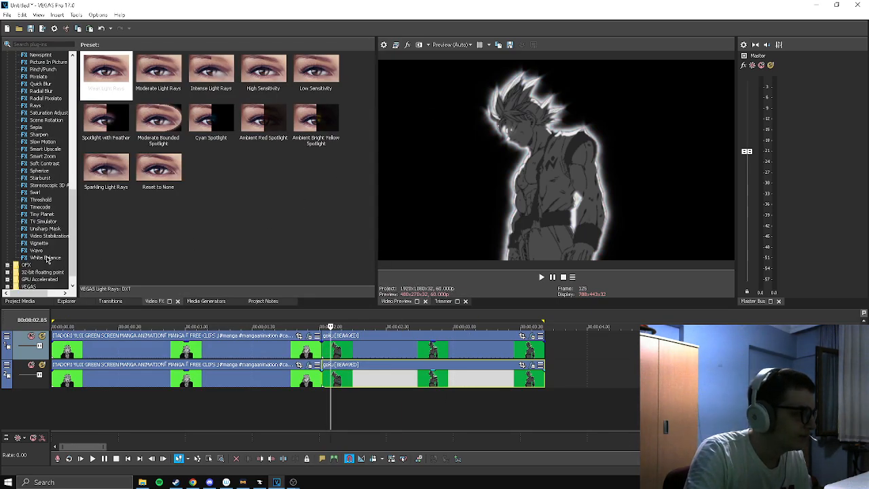
{"action": "left_click", "coordinate": [36, 236]}
{"action": "left_click_drag", "start_coordinate": [106, 75], "coordinate": [367, 377]}
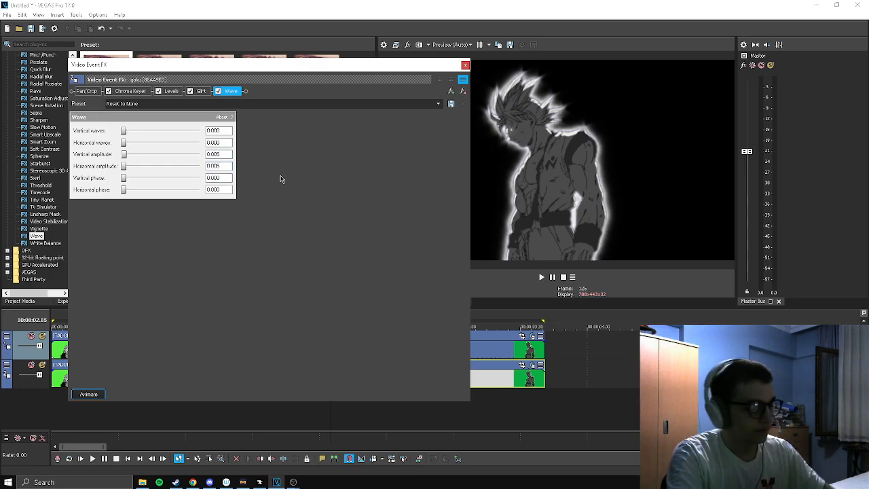
Animate the Wave effect with an end keyframe of 9.600 vertical and horizontal waves, and return to the start keyframe
{"action": "left_click", "coordinate": [89, 394]}
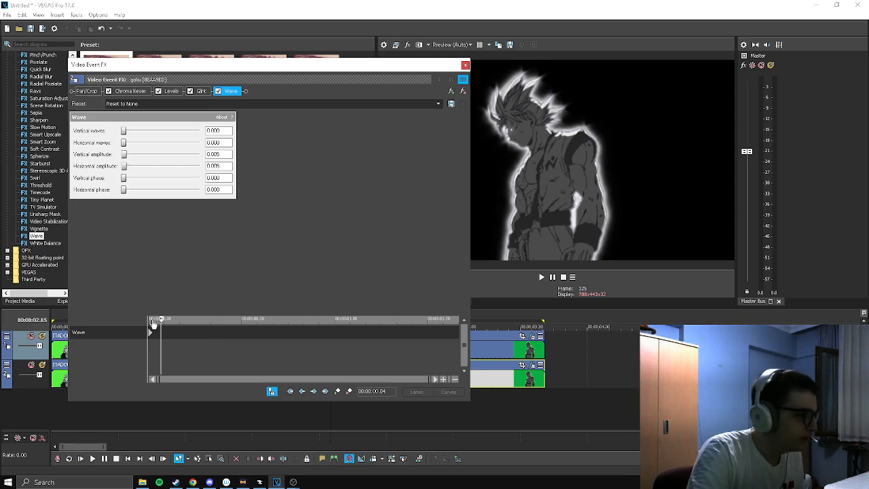
{"action": "left_click_drag", "start_coordinate": [154, 325], "coordinate": [481, 316]}
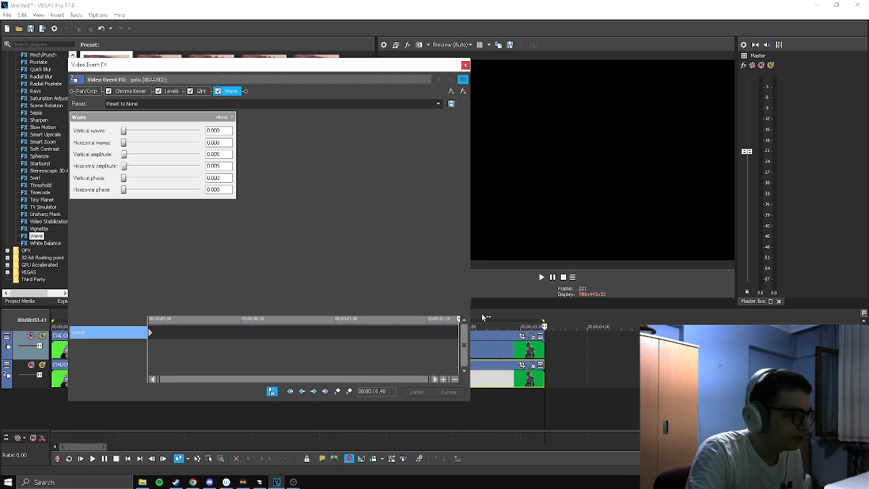
{"action": "left_click_drag", "start_coordinate": [124, 143], "coordinate": [129, 146]}
{"action": "scroll", "coordinate": [130, 132], "scroll_direction": "up", "scroll_amount": 3}
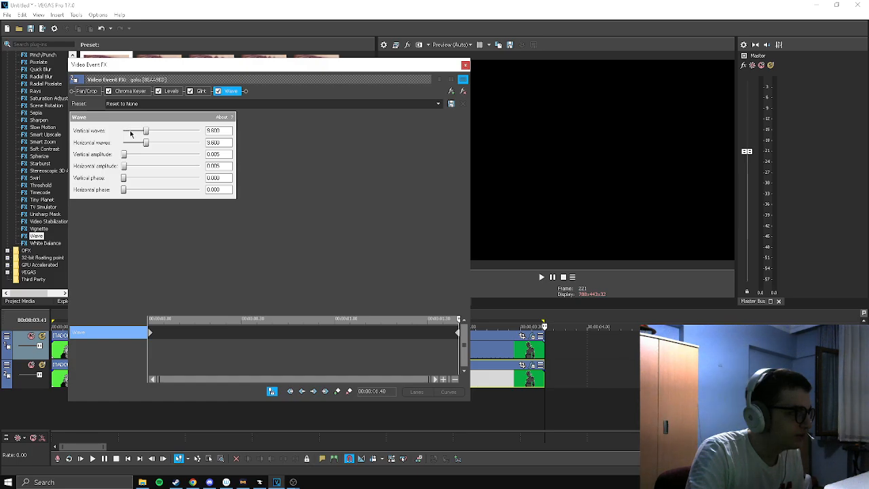
{"action": "left_click", "coordinate": [151, 334]}
{"action": "left_click", "coordinate": [151, 333]}
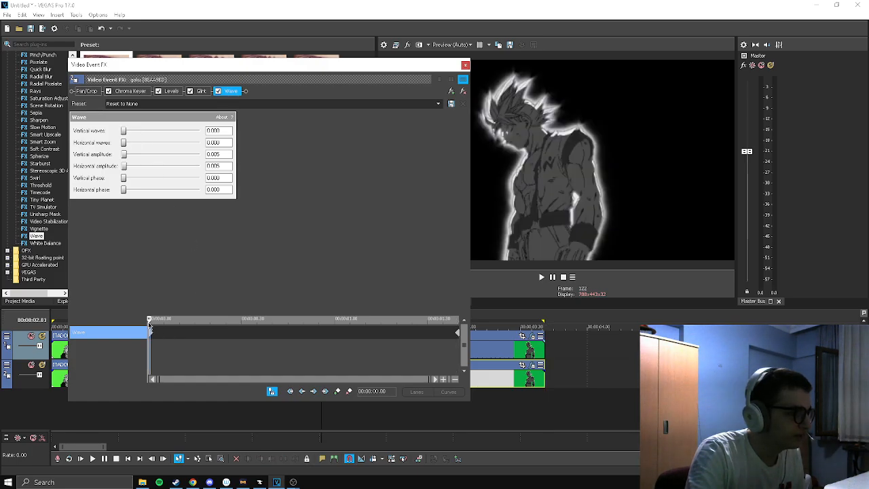
Set the Wave start keyframe to 3.200 vertical and horizontal waves, check the animation over time, and close the effect settings
{"action": "scroll", "coordinate": [129, 128], "scroll_direction": "up", "scroll_amount": 1}
{"action": "scroll", "coordinate": [137, 145], "scroll_direction": "up", "scroll_amount": 1}
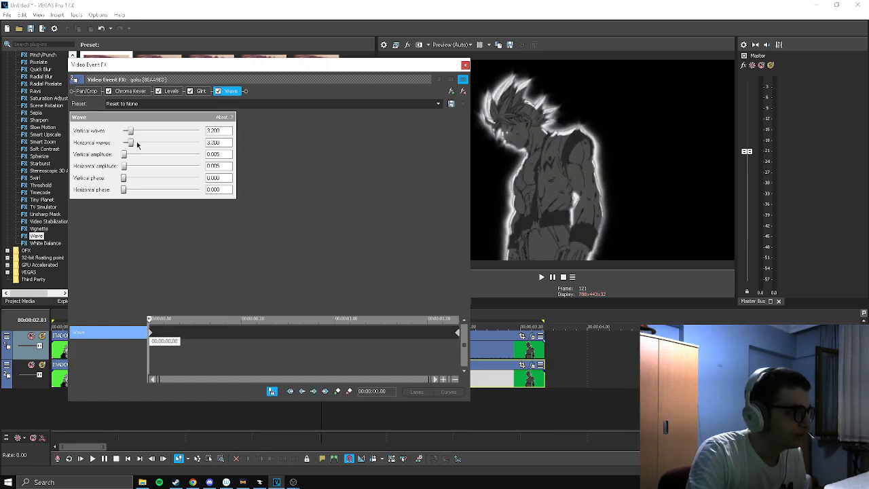
{"action": "left_click_drag", "start_coordinate": [150, 324], "coordinate": [353, 344]}
{"action": "left_click", "coordinate": [369, 349]}
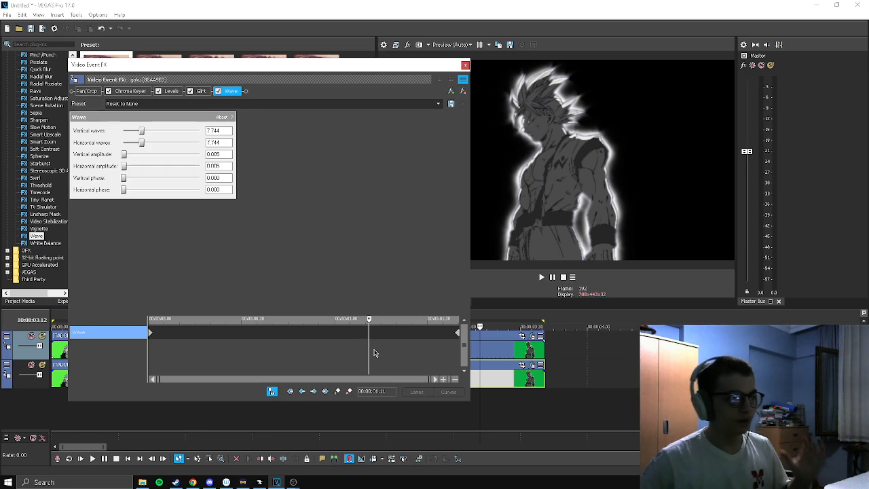
{"action": "left_click", "coordinate": [464, 64]}
Add the Light Rays effect with the Weak Light Rays preset to the lower goku clip
{"action": "scroll", "coordinate": [50, 241], "scroll_direction": "up", "scroll_amount": 2}
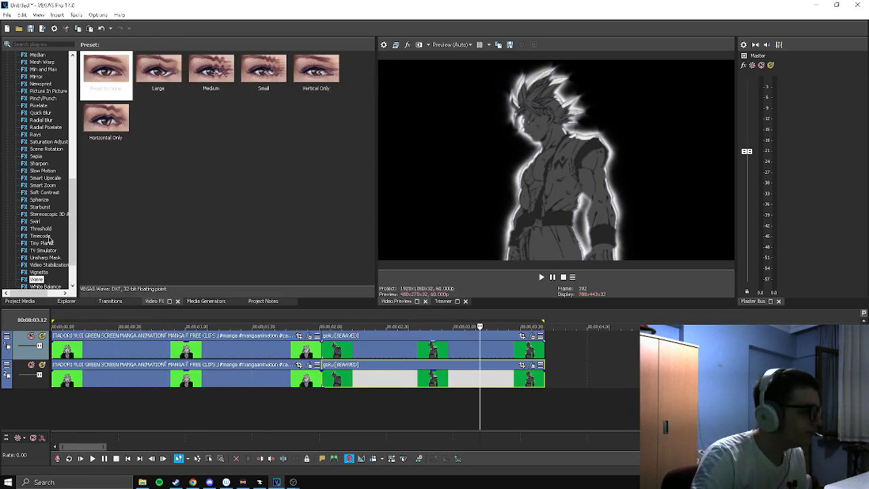
{"action": "scroll", "coordinate": [49, 240], "scroll_direction": "up", "scroll_amount": 9}
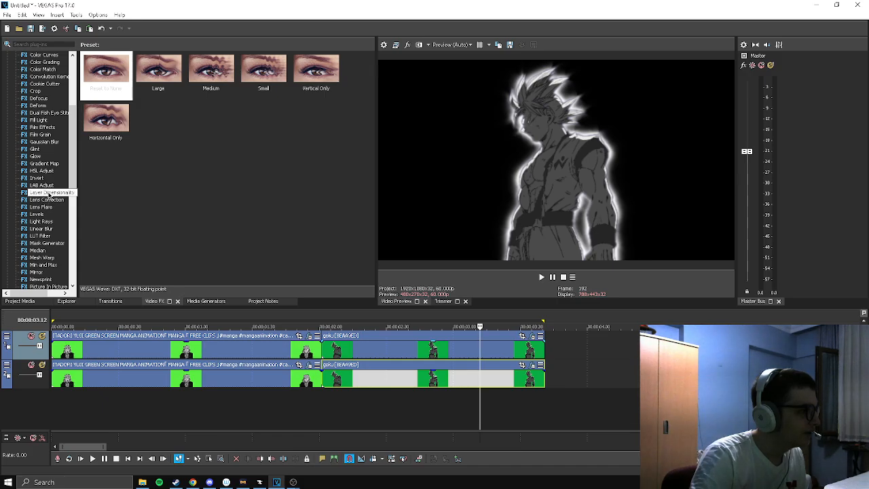
{"action": "left_click", "coordinate": [41, 221]}
{"action": "left_click_drag", "start_coordinate": [105, 69], "coordinate": [410, 377]}
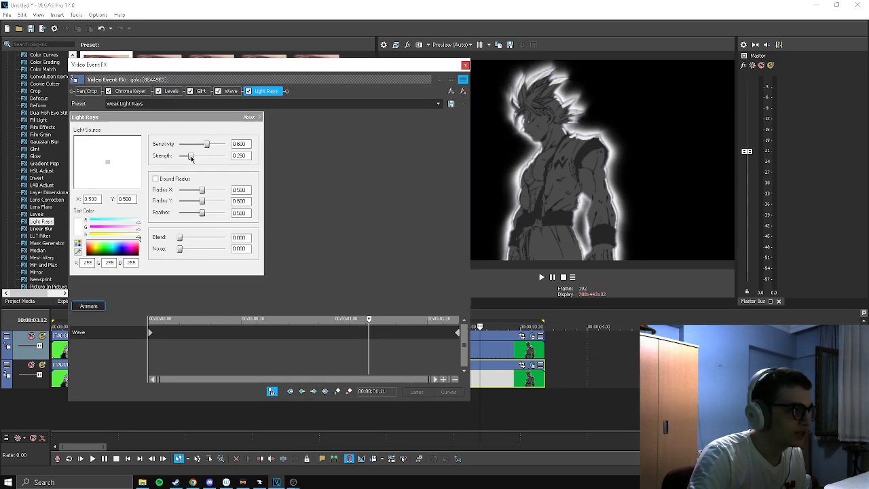
Set the Light Rays strength to about 0.7, blend and noise to 1.000, and the tint to cyan (RGB 71, 226, 255)
{"action": "left_click_drag", "start_coordinate": [191, 157], "coordinate": [213, 163]}
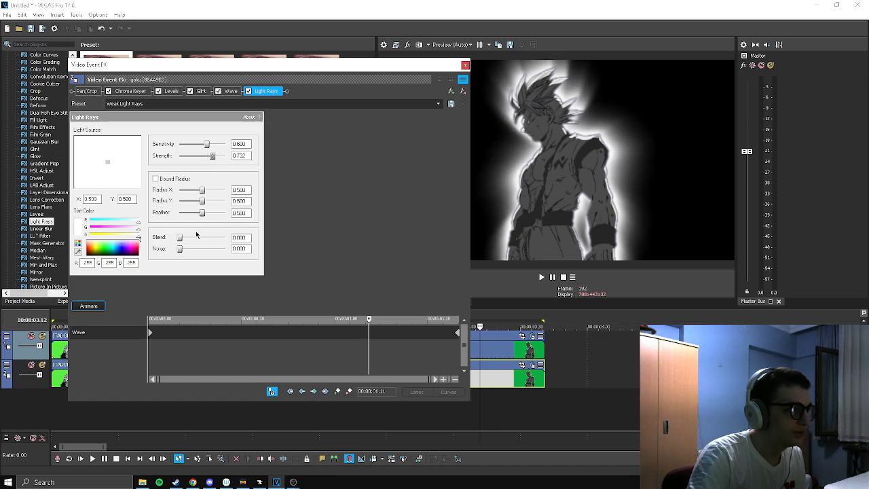
{"action": "left_click_drag", "start_coordinate": [179, 238], "coordinate": [408, 265]}
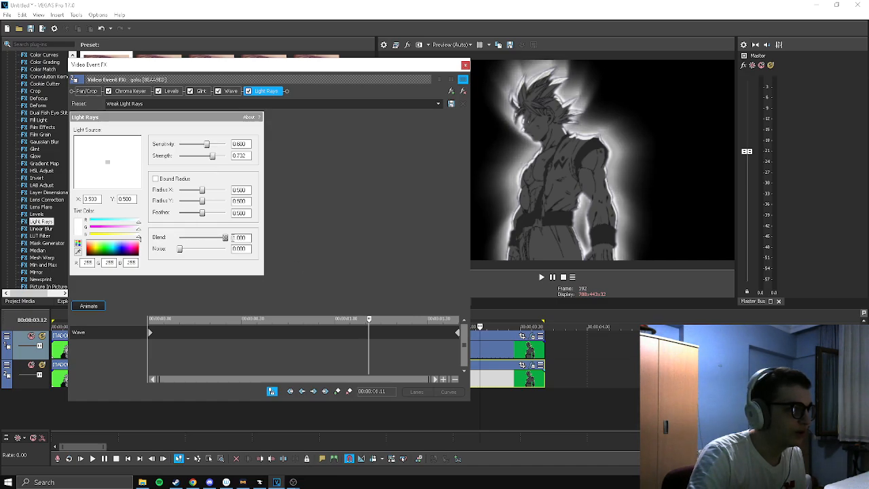
{"action": "left_click_drag", "start_coordinate": [135, 249], "coordinate": [116, 250]}
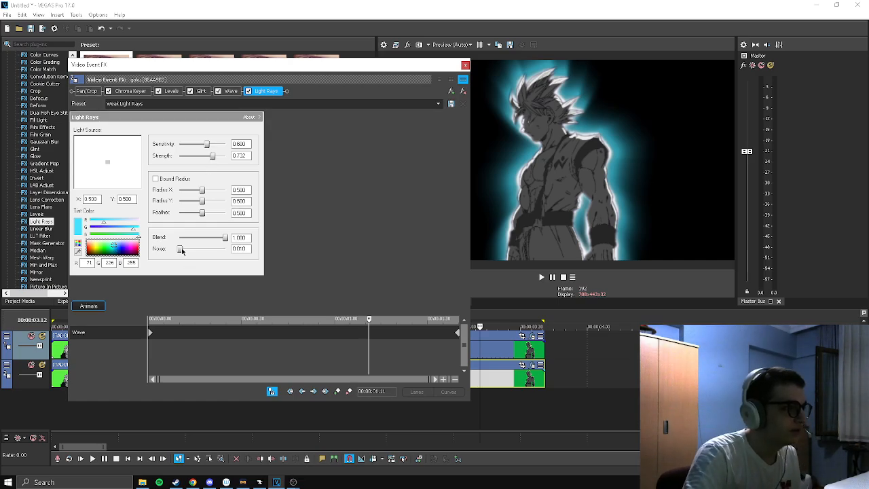
{"action": "left_click_drag", "start_coordinate": [181, 249], "coordinate": [252, 255]}
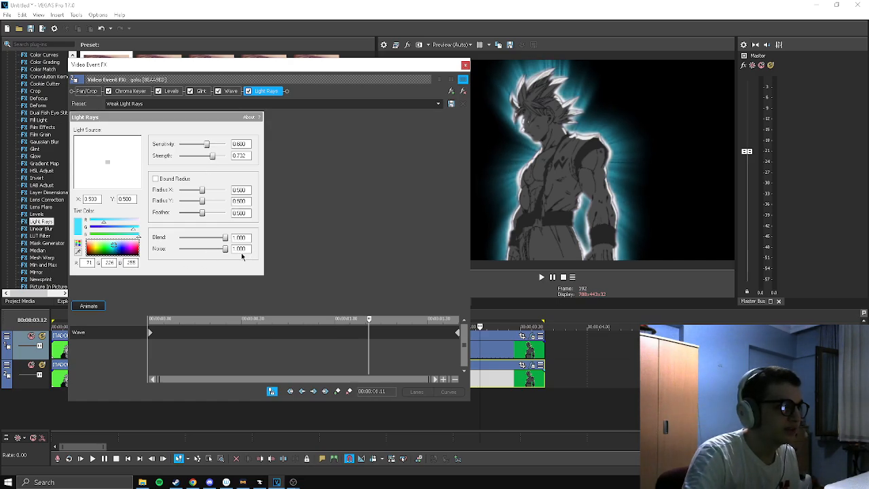
Compare the Light Rays glow at zero strength, set the strength back to about 0.72, and close the effect settings
{"action": "left_click_drag", "start_coordinate": [376, 331], "coordinate": [462, 323]}
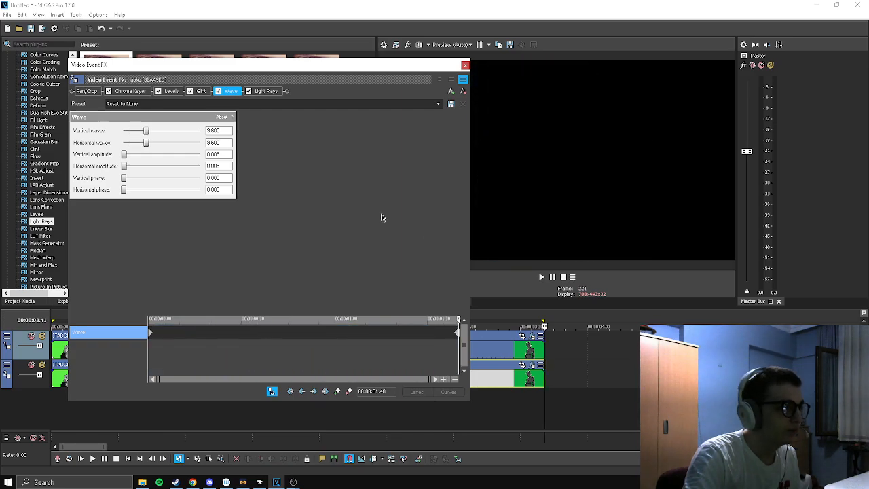
{"action": "left_click", "coordinate": [265, 91]}
{"action": "left_click", "coordinate": [360, 347]}
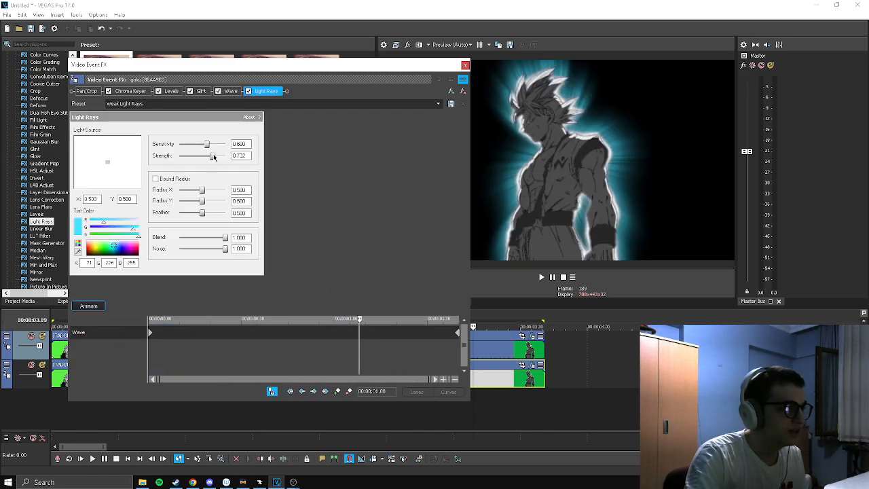
{"action": "left_click_drag", "start_coordinate": [213, 157], "coordinate": [158, 176]}
{"action": "left_click_drag", "start_coordinate": [317, 352], "coordinate": [368, 329]}
{"action": "left_click", "coordinate": [272, 91]}
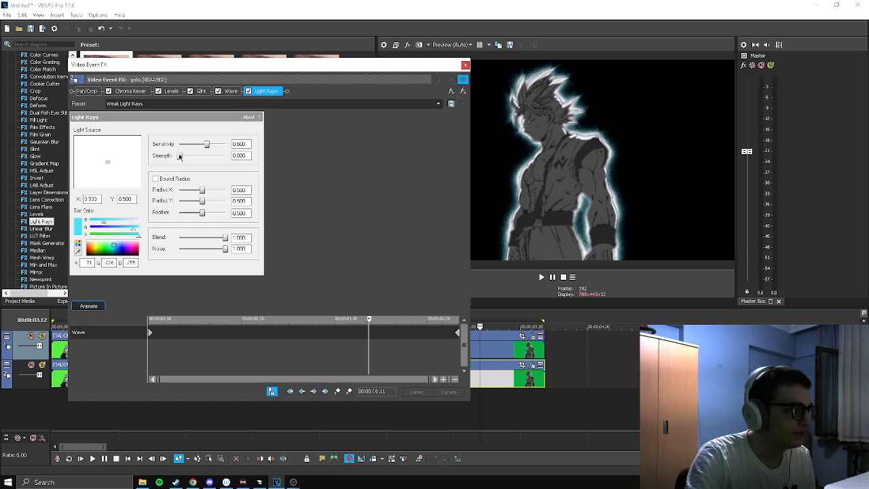
{"action": "left_click_drag", "start_coordinate": [179, 156], "coordinate": [212, 155]}
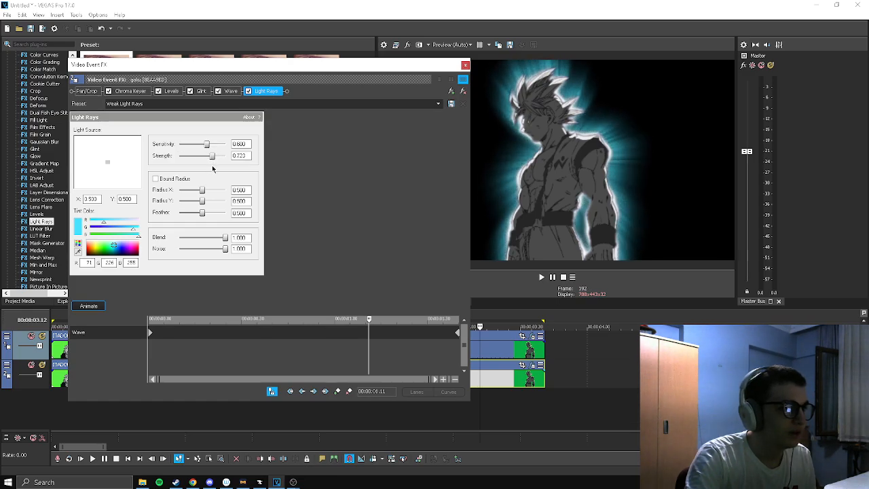
{"action": "left_click", "coordinate": [464, 65]}
Switch the preview quality to Best (Full) and check the aura at several points on the itadori and goku clips
{"action": "left_click", "coordinate": [451, 44]}
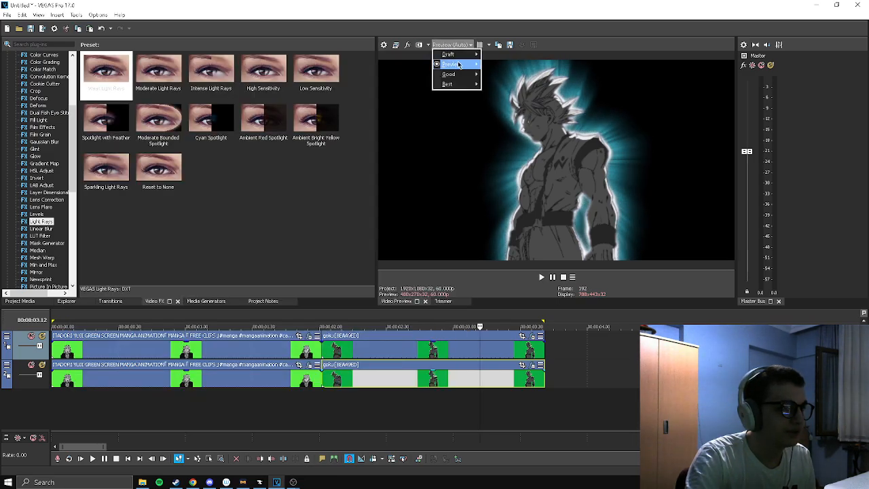
{"action": "mouse_move", "coordinate": [446, 88]}
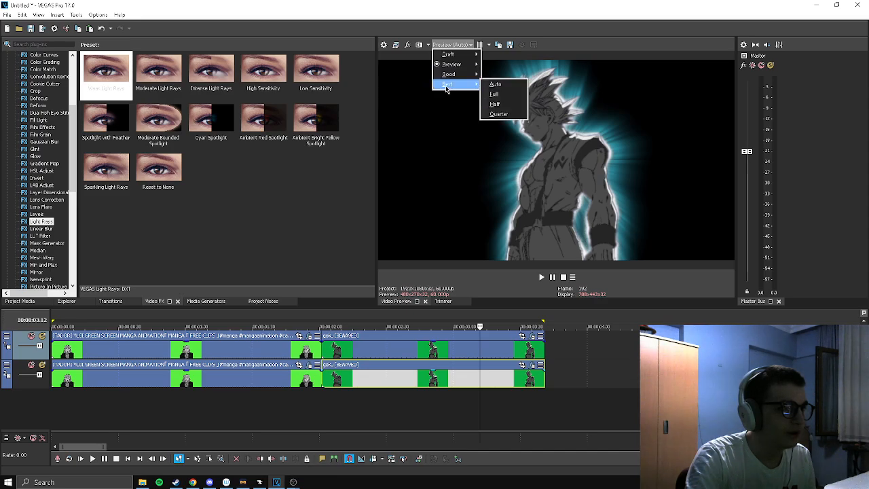
{"action": "left_click", "coordinate": [494, 94]}
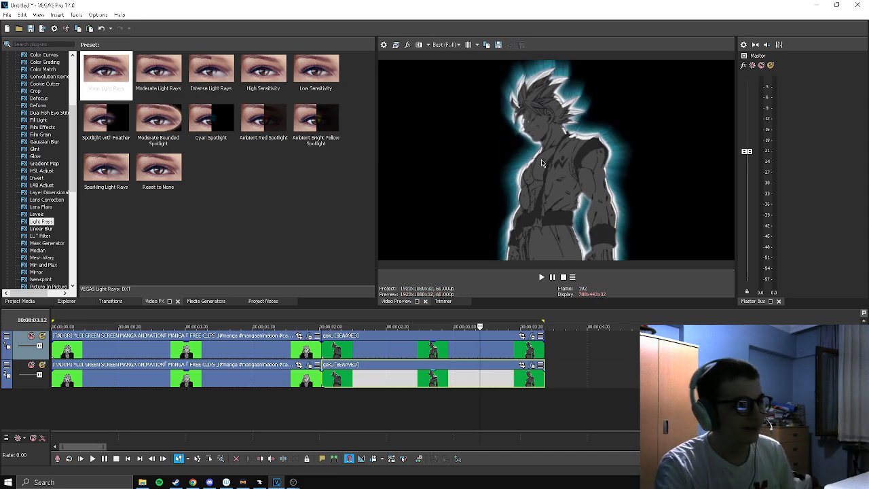
{"action": "left_click_drag", "start_coordinate": [481, 326], "coordinate": [274, 326]}
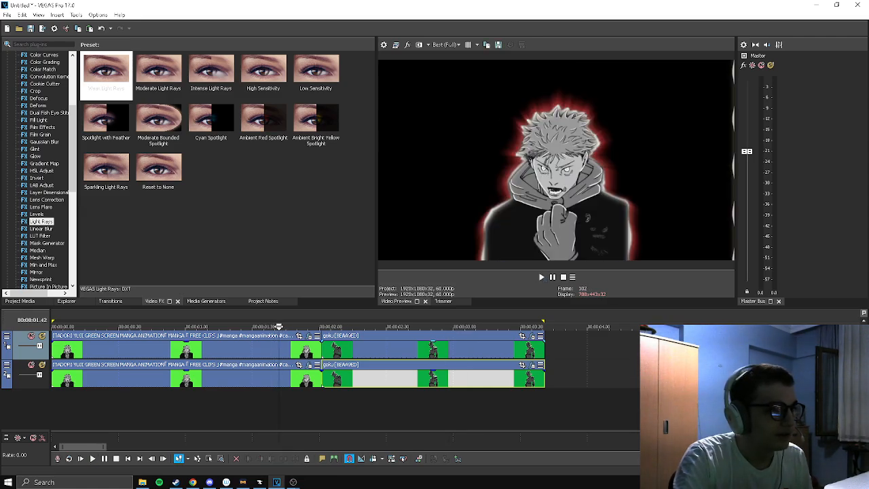
{"action": "left_click", "coordinate": [373, 327]}
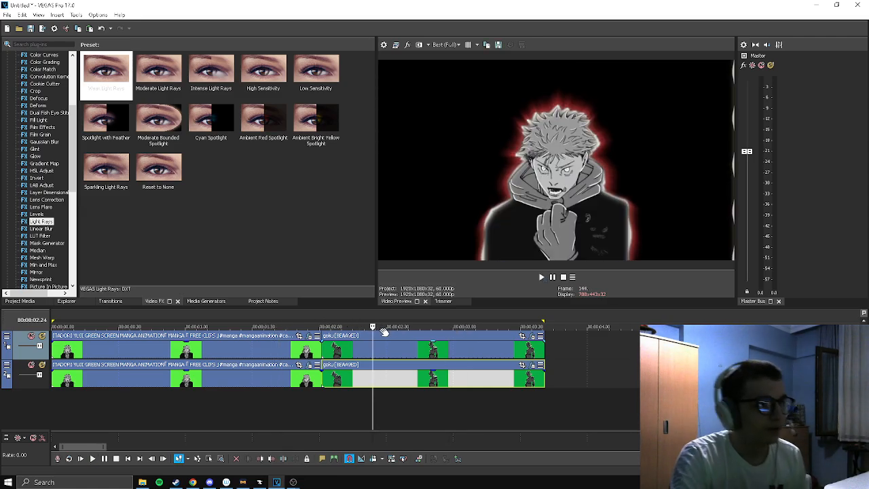
{"action": "left_click", "coordinate": [382, 328]}
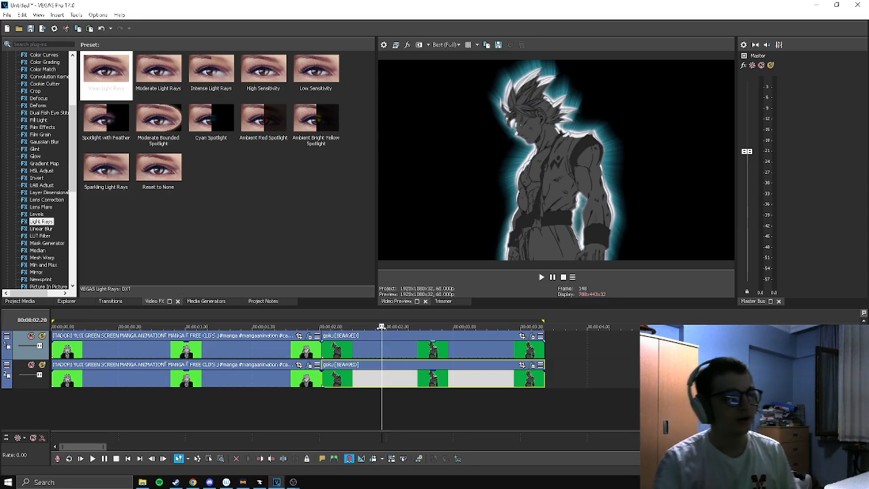
{"action": "left_click", "coordinate": [479, 350]}
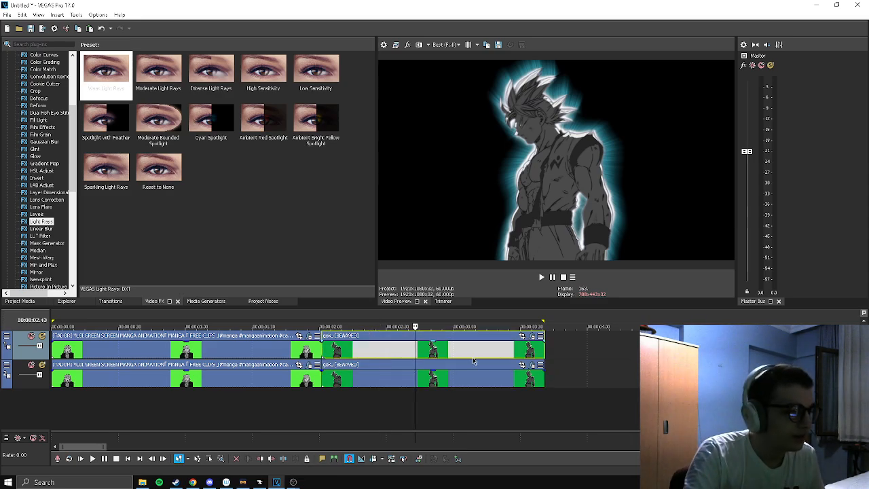
{"action": "left_click", "coordinate": [444, 328]}
{"action": "left_click", "coordinate": [435, 327]}
{"action": "left_click", "coordinate": [437, 327]}
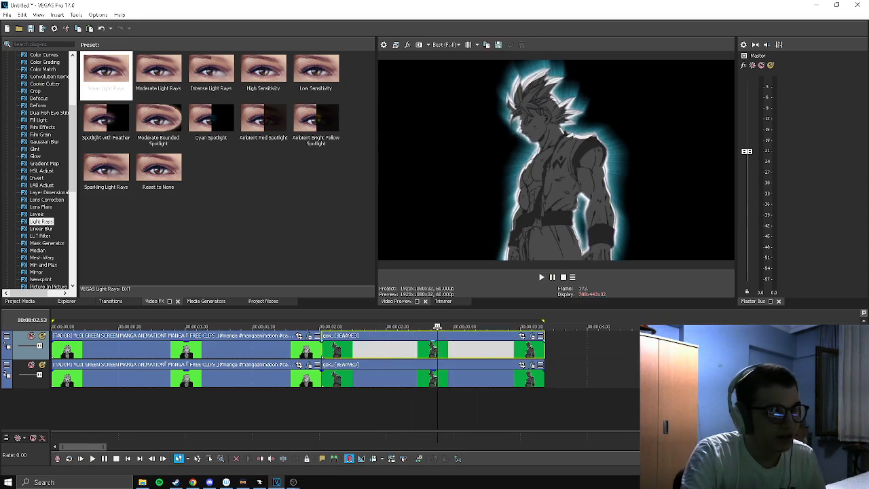
Return the preview quality to Preview (Auto)
{"action": "left_click", "coordinate": [444, 44]}
{"action": "mouse_move", "coordinate": [448, 64]}
{"action": "left_click", "coordinate": [499, 66]}
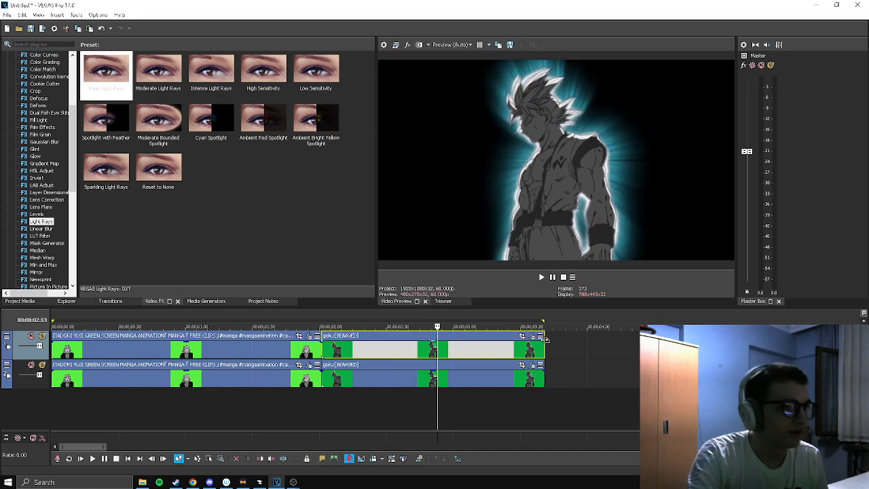
Paste a copy of the upper goku clip directly after it on the upper track and show it in the preview
{"action": "left_click", "coordinate": [471, 350]}
{"action": "left_click", "coordinate": [544, 348]}
{"action": "left_click", "coordinate": [537, 349]}
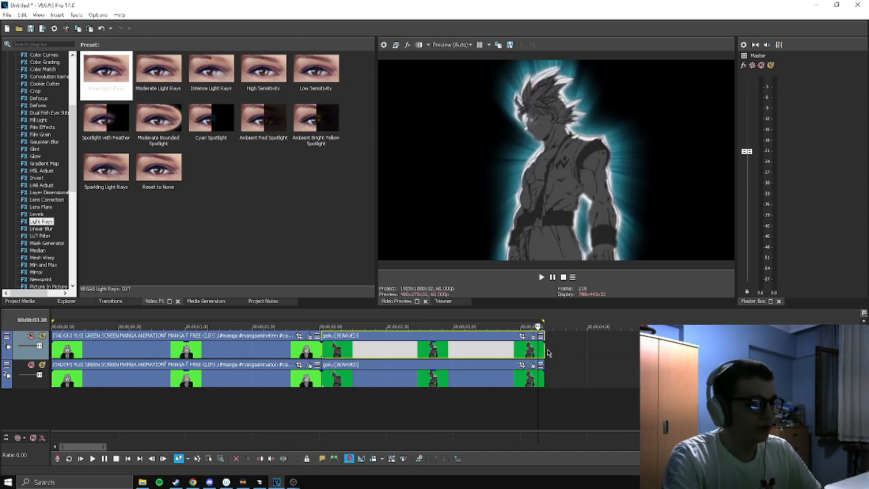
{"action": "left_click", "coordinate": [548, 353]}
{"action": "key", "text": "ctrl+v"}
{"action": "left_click", "coordinate": [551, 351]}
{"action": "left_click_drag", "start_coordinate": [551, 326], "coordinate": [560, 327]}
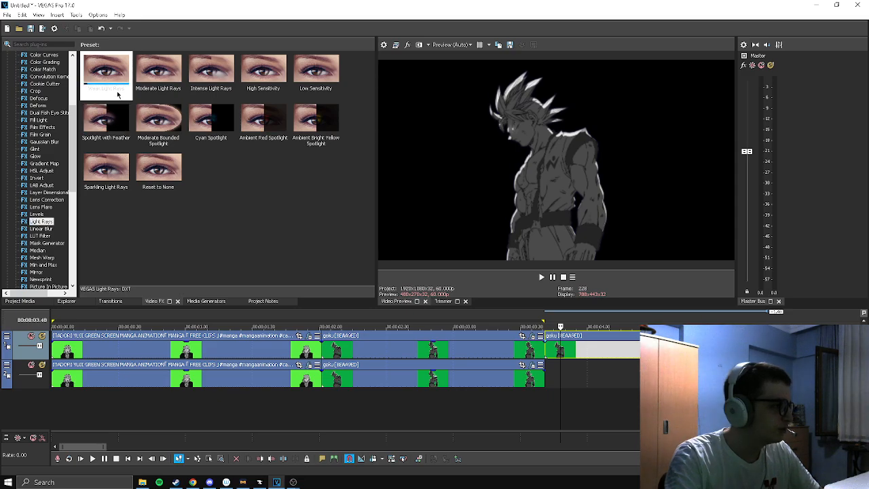
Apply Weak Light Rays to the goku copy with strength about 0.68, blend and noise 1.000, and a light blue tint (RGB 156, 204, 255)
{"action": "left_click_drag", "start_coordinate": [106, 69], "coordinate": [562, 349]}
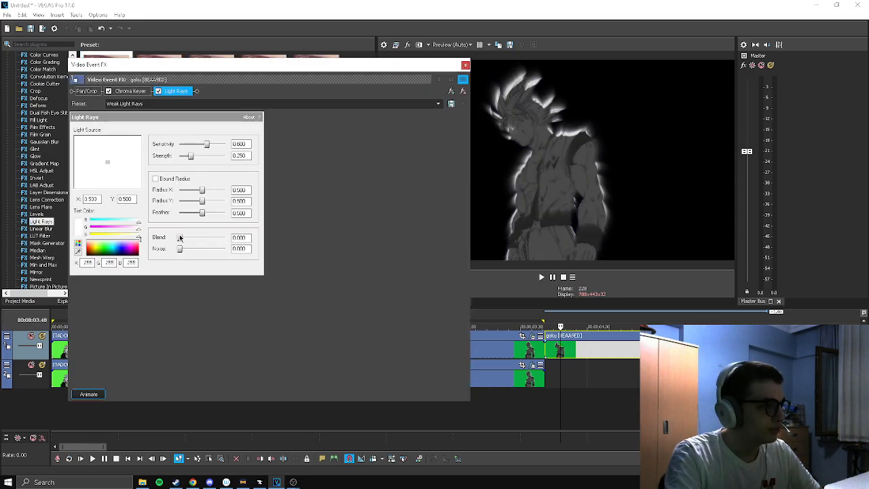
{"action": "left_click_drag", "start_coordinate": [179, 236], "coordinate": [526, 238]}
{"action": "left_click_drag", "start_coordinate": [190, 158], "coordinate": [210, 157]}
{"action": "left_click", "coordinate": [124, 250]}
{"action": "left_click", "coordinate": [115, 250]}
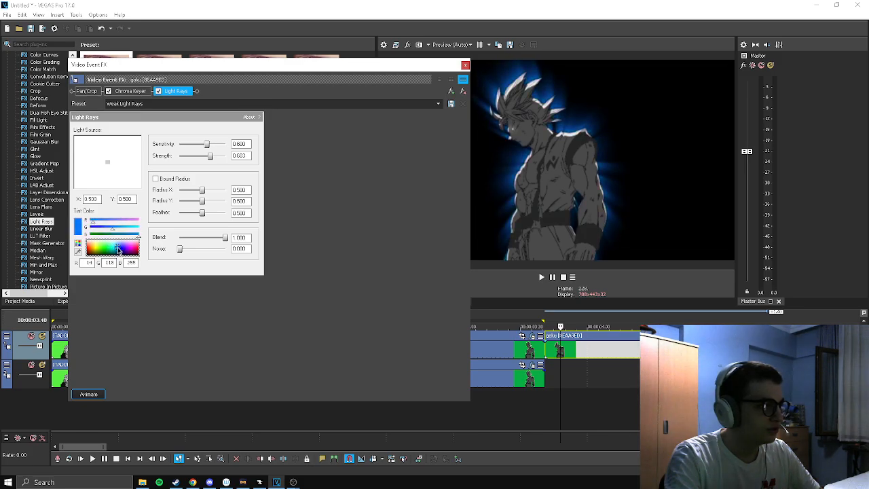
{"action": "left_click", "coordinate": [118, 247]}
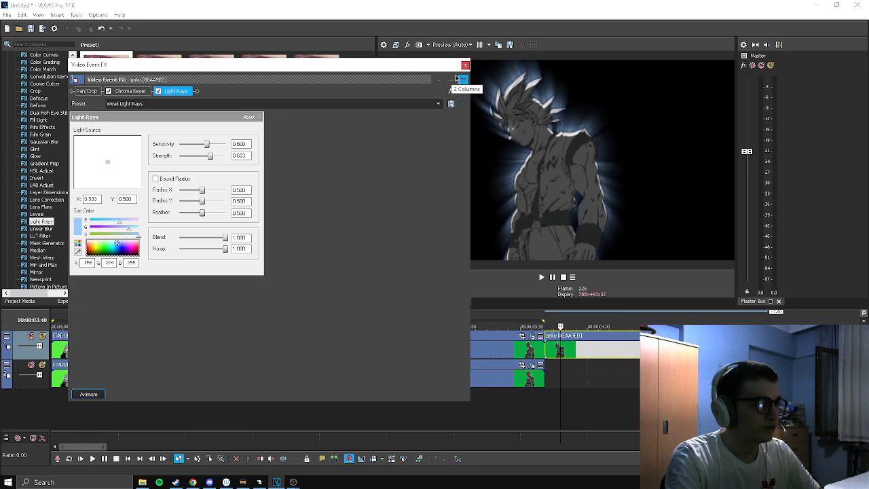
{"action": "left_click", "coordinate": [465, 64]}
Play and scrub the goku clips to compare the layered cyan aura with the copy that only has Light Rays
{"action": "key", "text": "space"}
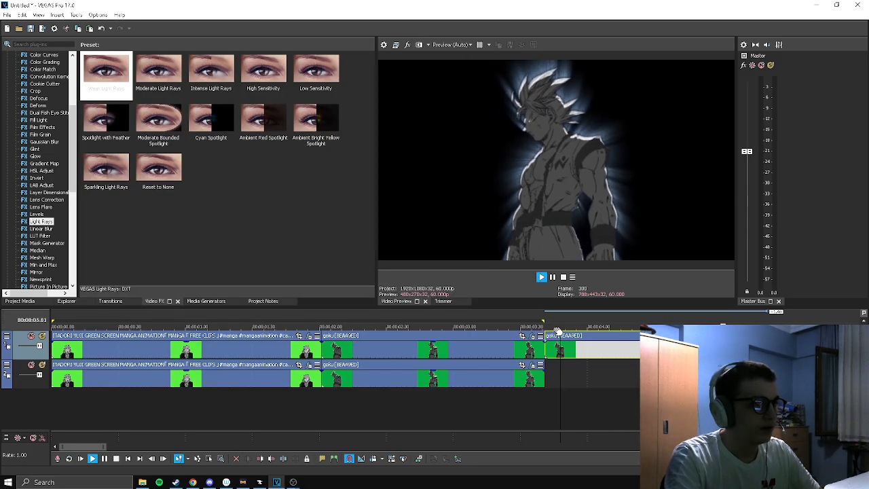
{"action": "key", "text": "space"}
{"action": "key", "text": "space"}
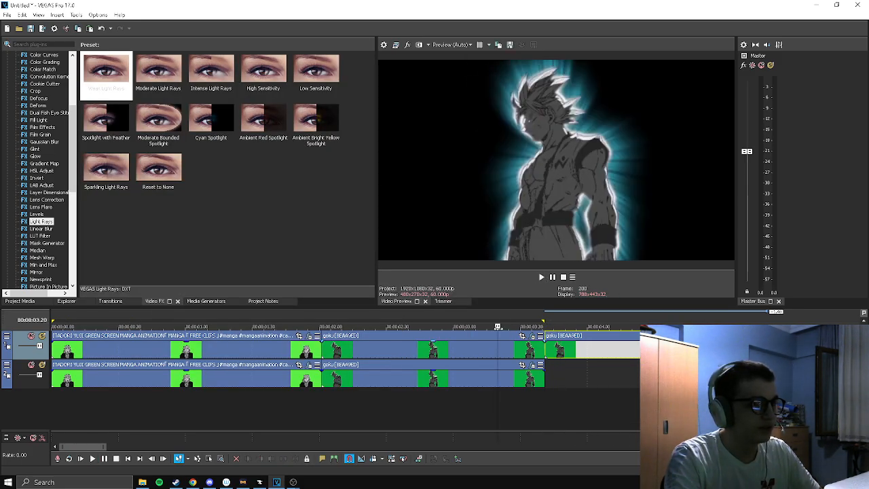
{"action": "left_click", "coordinate": [358, 327]}
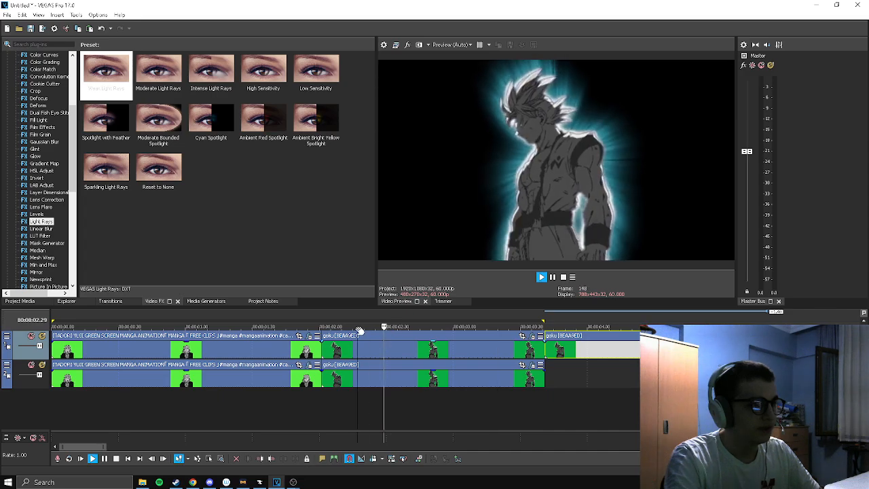
{"action": "left_click", "coordinate": [562, 333]}
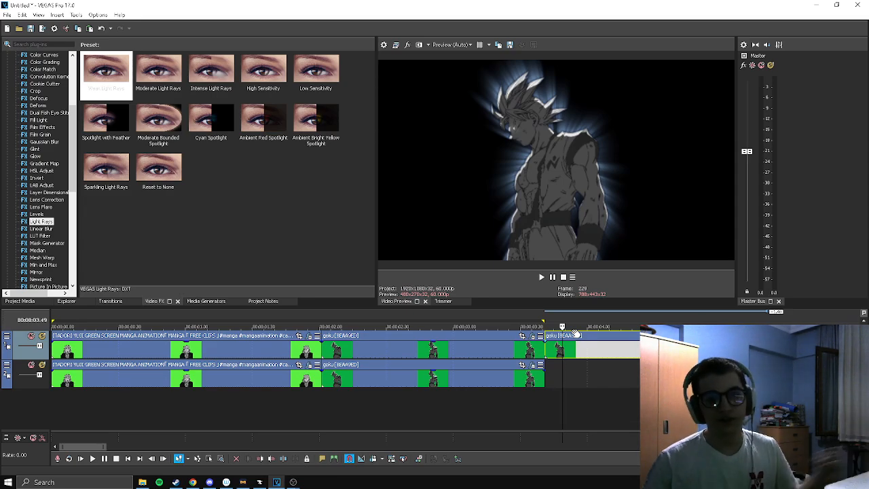
{"action": "left_click", "coordinate": [605, 327]}
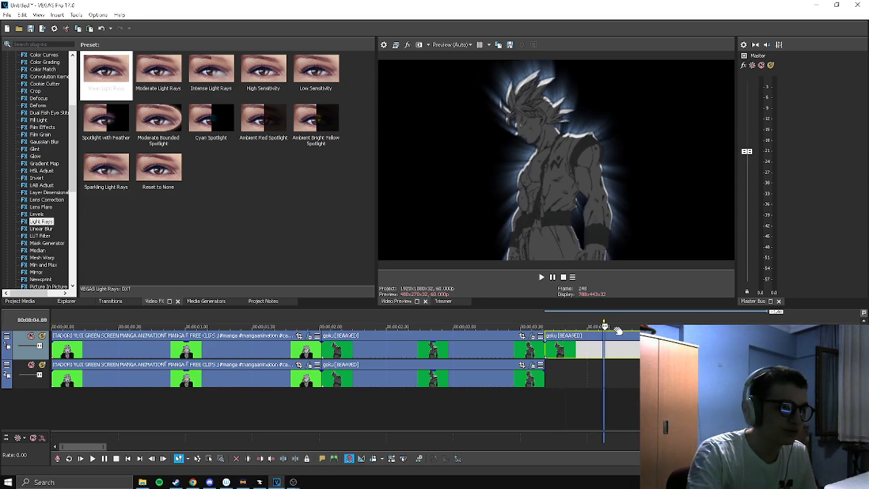
{"action": "triple_click", "coordinate": [592, 374]}
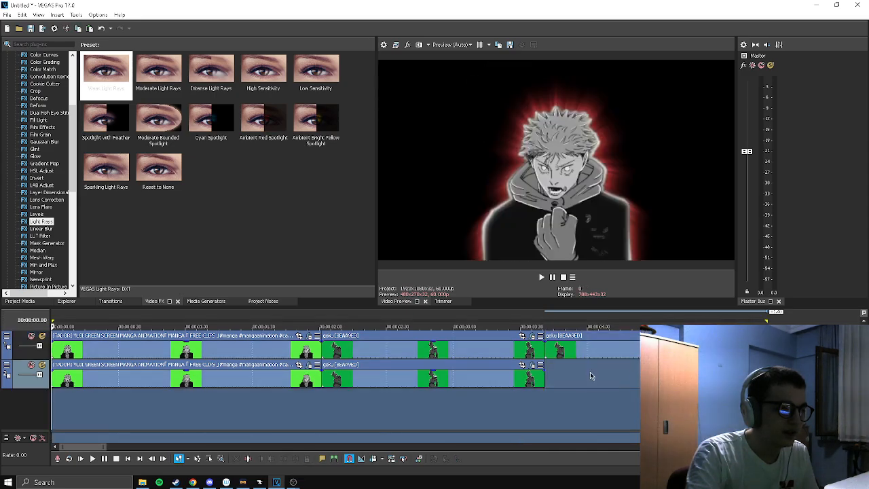
{"action": "left_click", "coordinate": [549, 326]}
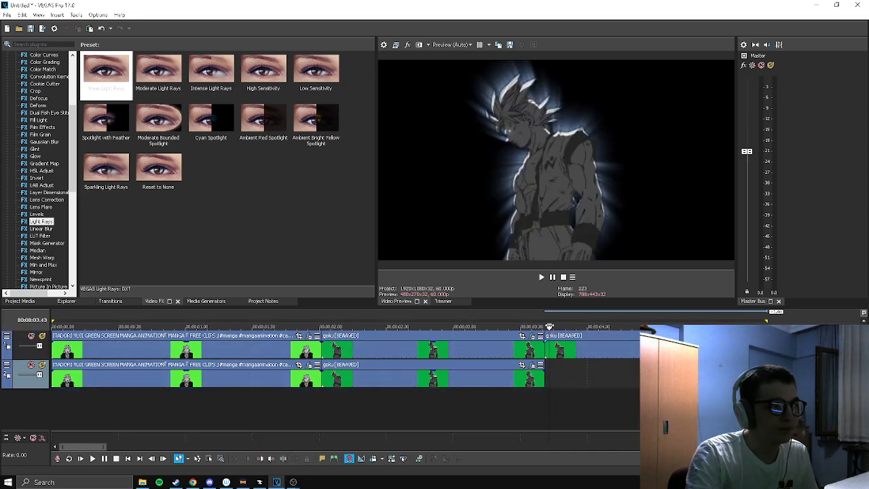
{"action": "left_click", "coordinate": [573, 326]}
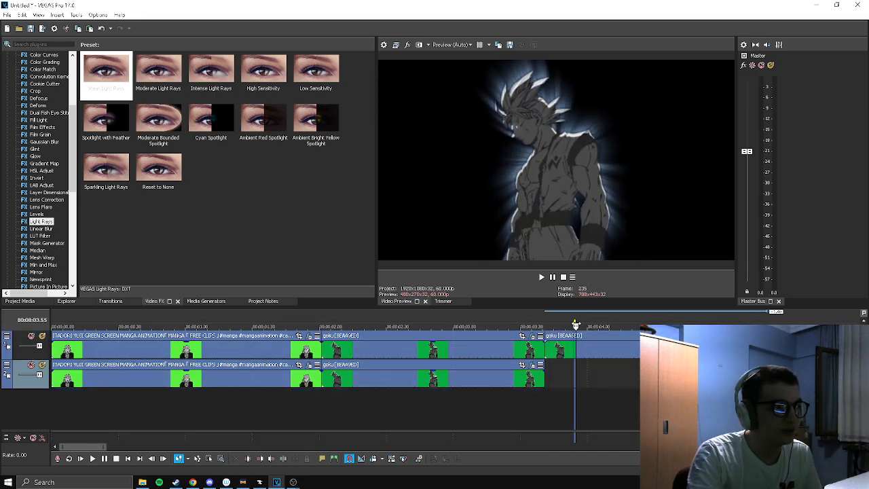
Play the Light Rays-only goku copy, and preview the layered cyan aura on the earlier goku clip for comparison
{"action": "key", "text": "space"}
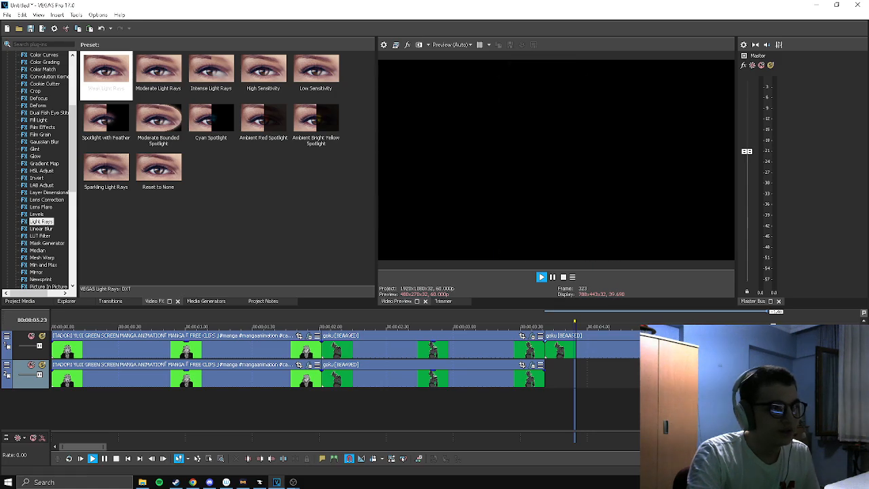
{"action": "left_click_drag", "start_coordinate": [630, 326], "coordinate": [459, 327]}
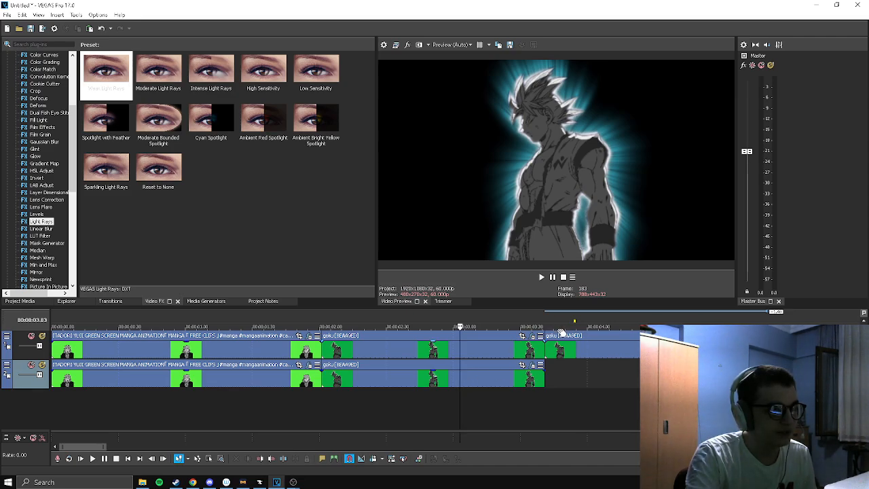
{"action": "left_click", "coordinate": [558, 327]}
{"action": "triple_click", "coordinate": [566, 376]}
{"action": "left_click", "coordinate": [523, 335]}
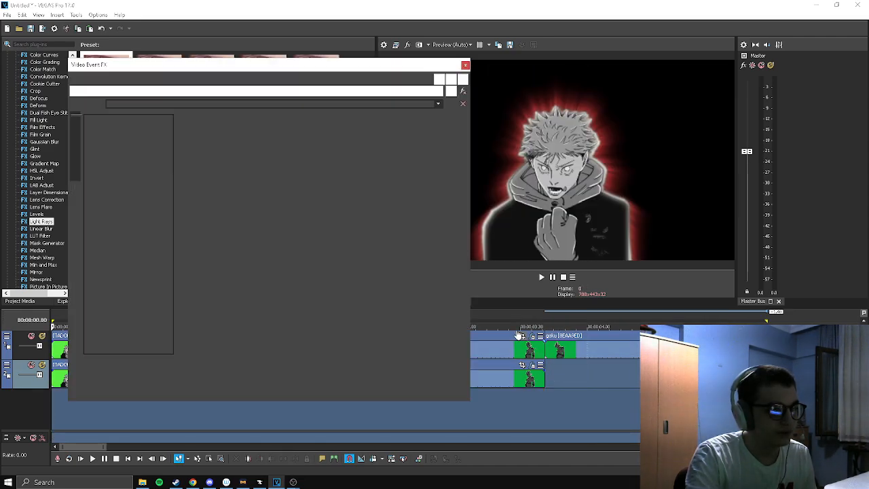
{"action": "left_click", "coordinate": [465, 65]}
{"action": "left_click", "coordinate": [446, 327]}
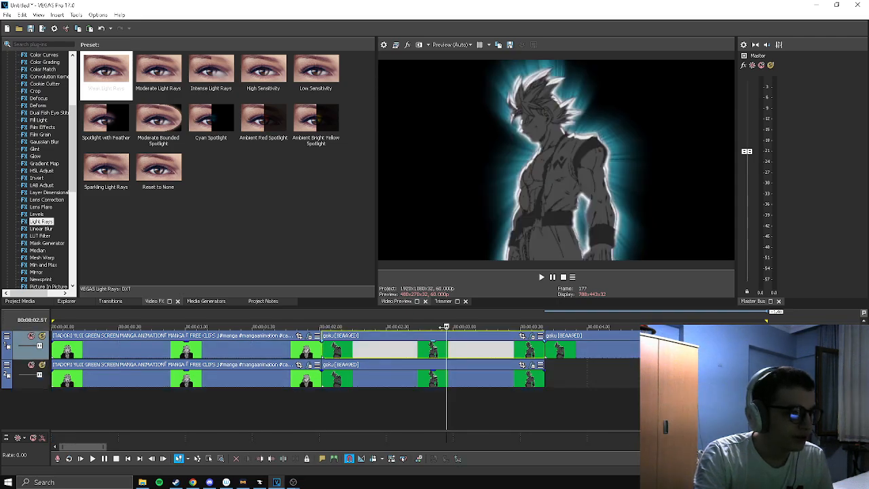
Try removing the Glint effect from the lower goku clip's effect chain
{"action": "left_click", "coordinate": [533, 366]}
{"action": "left_click", "coordinate": [201, 91]}
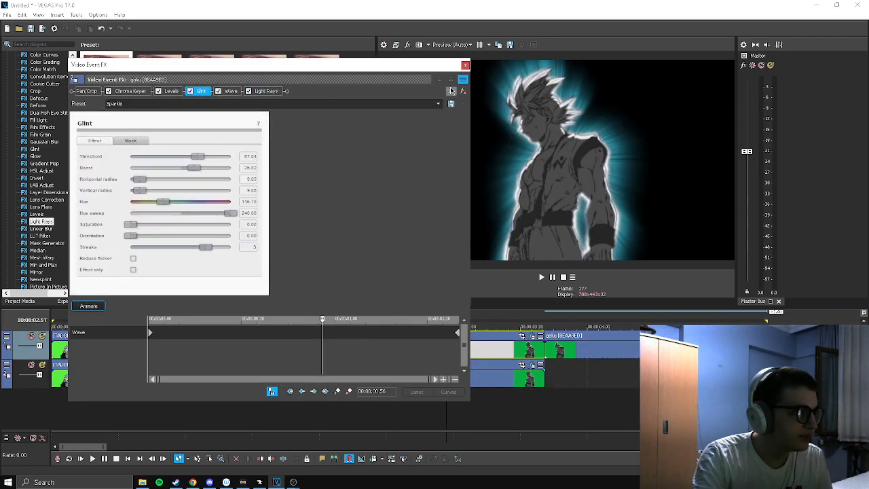
{"action": "left_click", "coordinate": [462, 91]}
{"action": "left_click", "coordinate": [465, 64]}
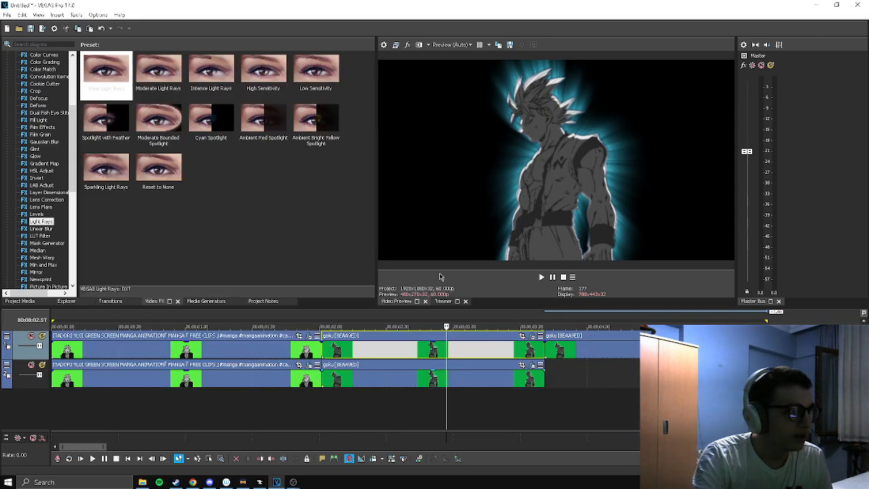
Play the layered goku clip from around its middle and move back to an earlier frame to check the aura without Glint
{"action": "left_click", "coordinate": [433, 334]}
{"action": "key", "text": "space"}
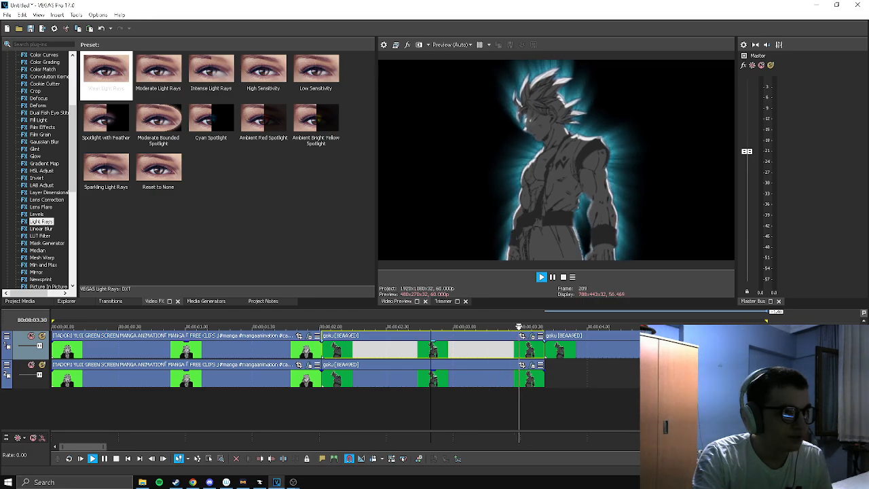
{"action": "key", "text": "Return"}
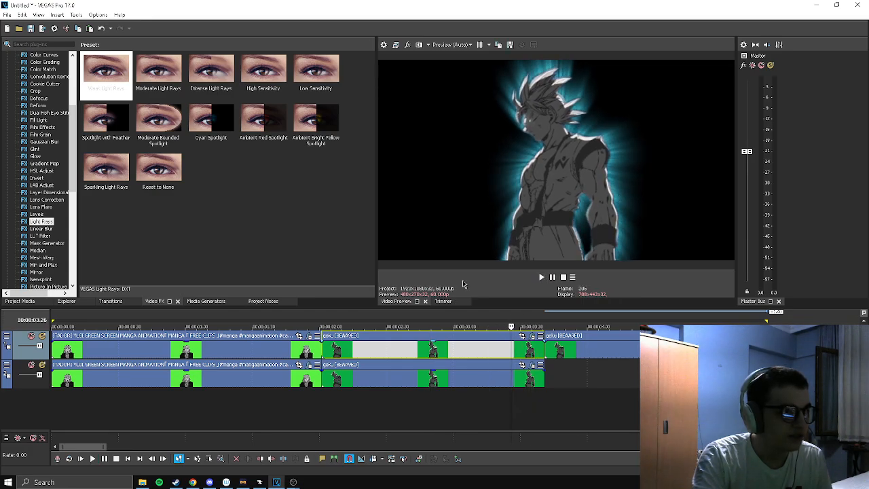
{"action": "left_click", "coordinate": [395, 332]}
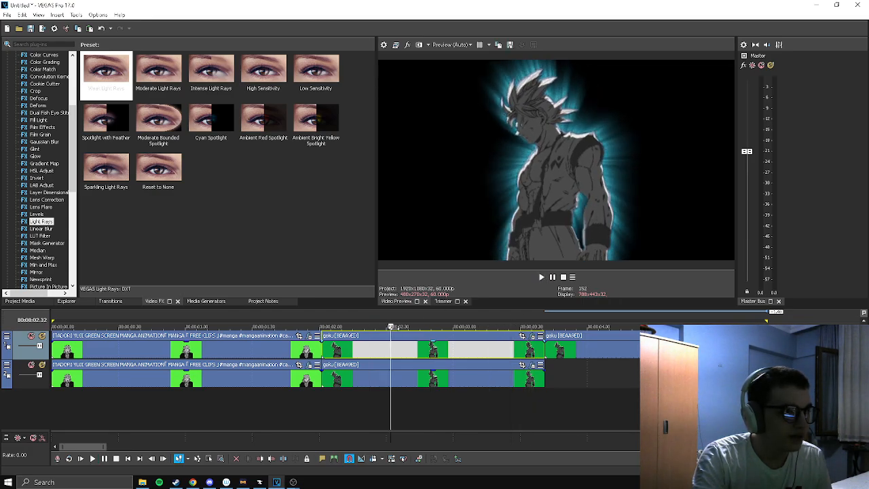
Undo the removal of Glint in the lower goku clip's effect chain and close the effect settings
{"action": "left_click", "coordinate": [522, 366]}
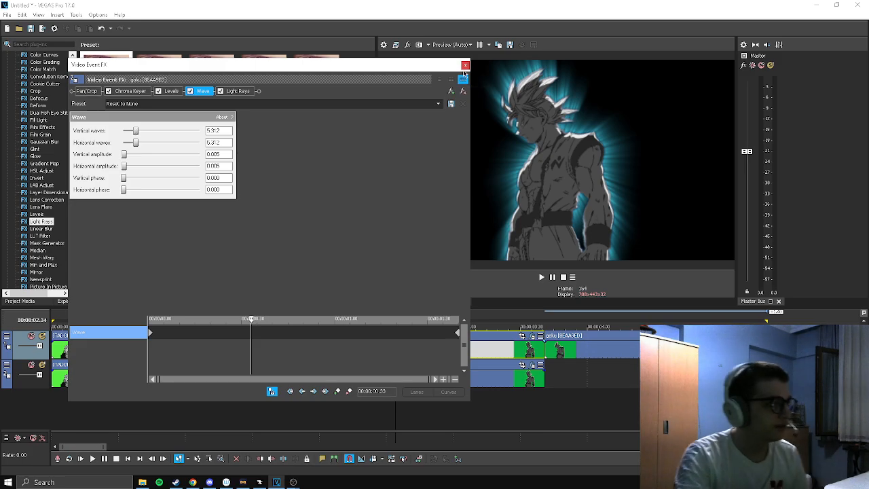
{"action": "key", "text": "ctrl+z"}
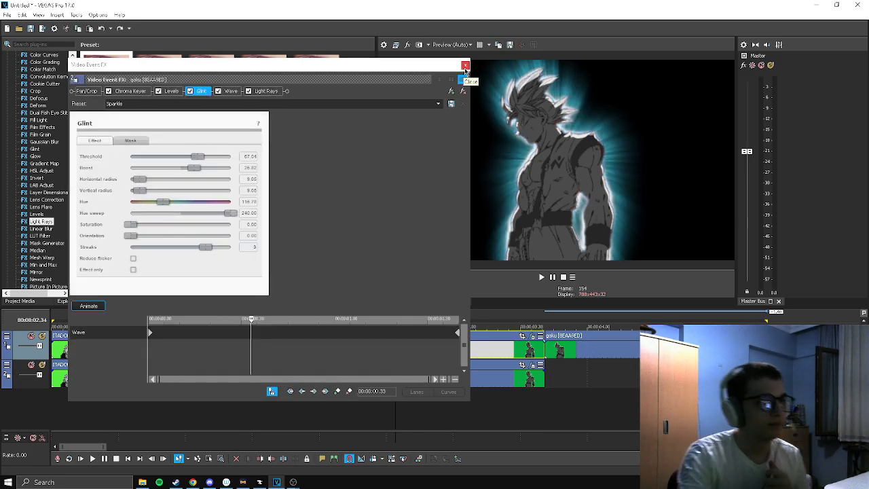
{"action": "left_click", "coordinate": [465, 66]}
Preview the layered goku clip, the Light Rays-only copy and the start of the red-aura manga clip, and switch to OBS
{"action": "left_click", "coordinate": [350, 329]}
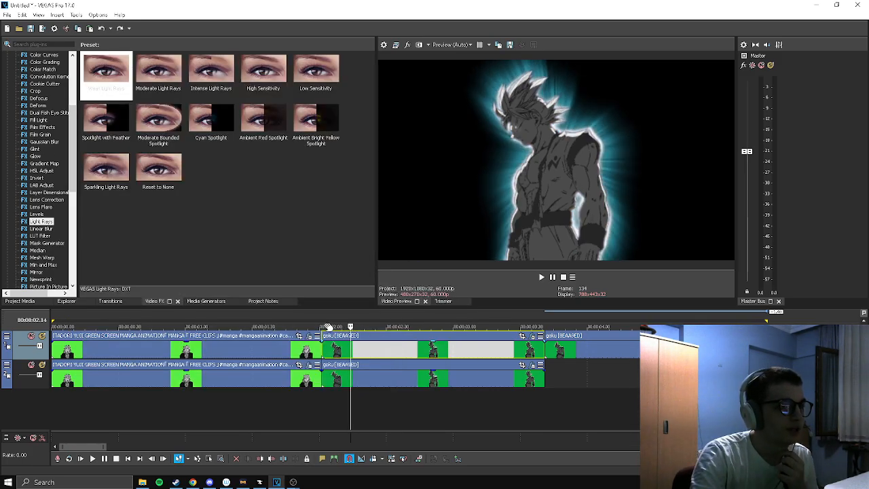
{"action": "left_click", "coordinate": [544, 326]}
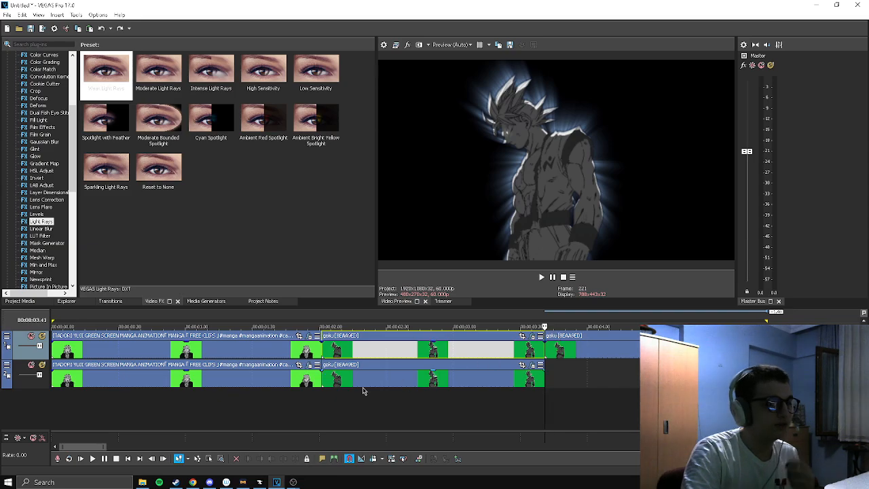
{"action": "left_click", "coordinate": [54, 327]}
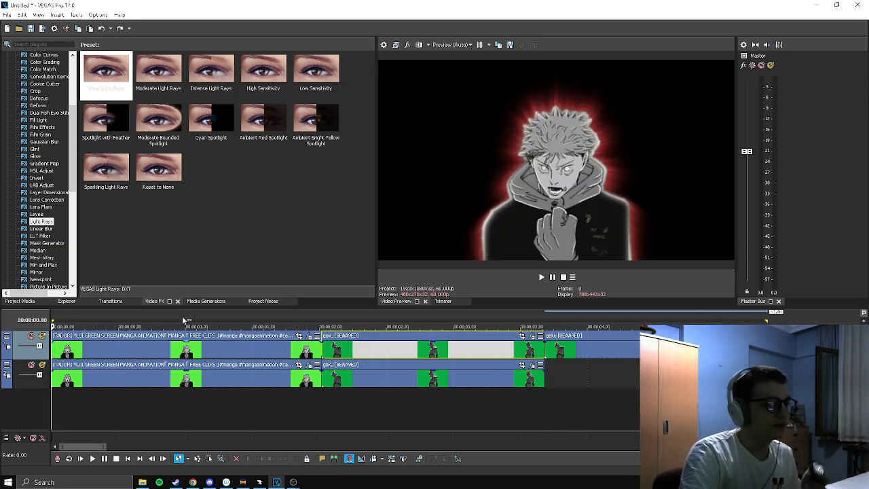
{"action": "mouse_move", "coordinate": [293, 482]}
{"action": "left_click", "coordinate": [324, 461]}
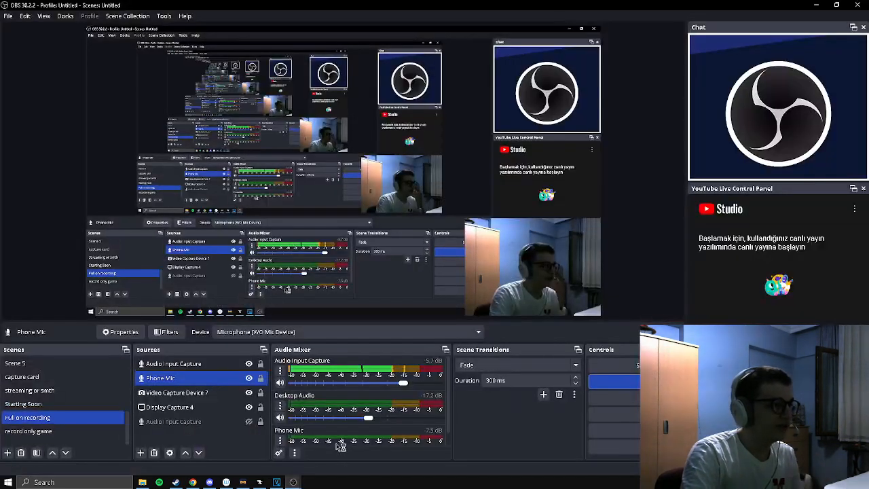